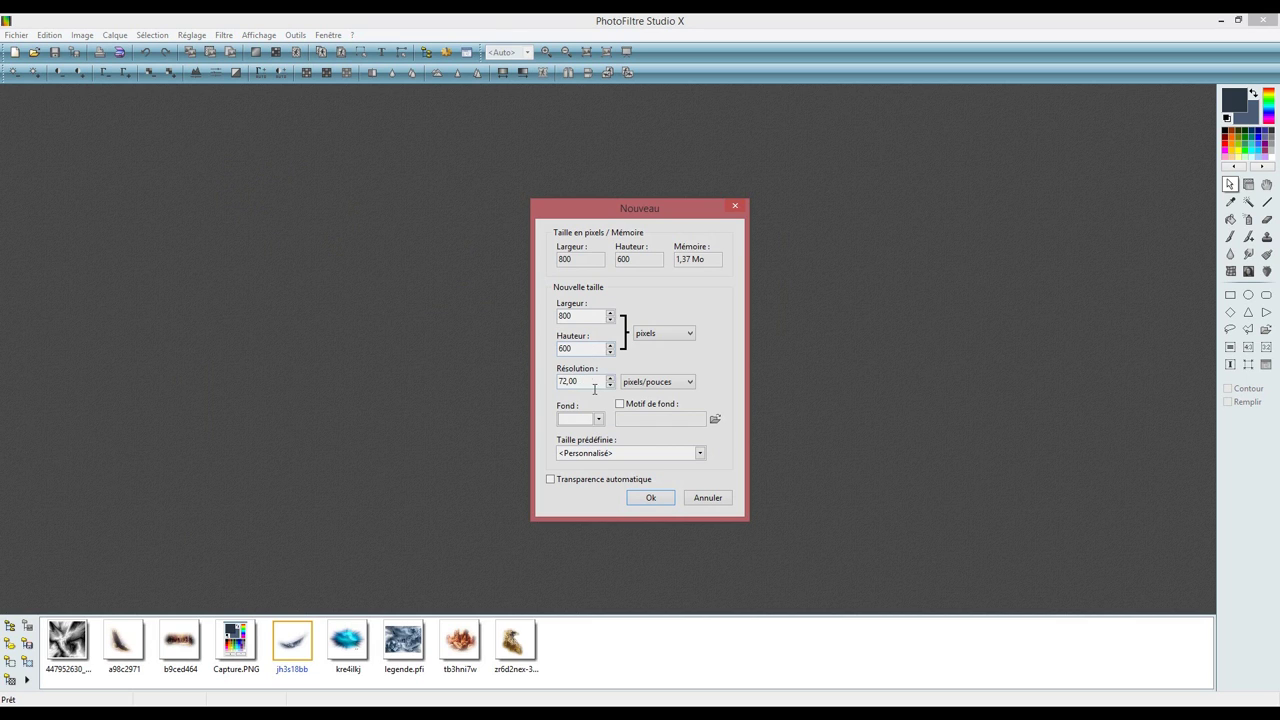
# Create a blank white 800 × 600 pixel image at 72 pixels per inch and activate the layer manager tool
pyautogui.click(649, 499)
pyautogui.click(415, 112)
pyautogui.moveTo(458, 110); pyautogui.dragTo(619, 141)
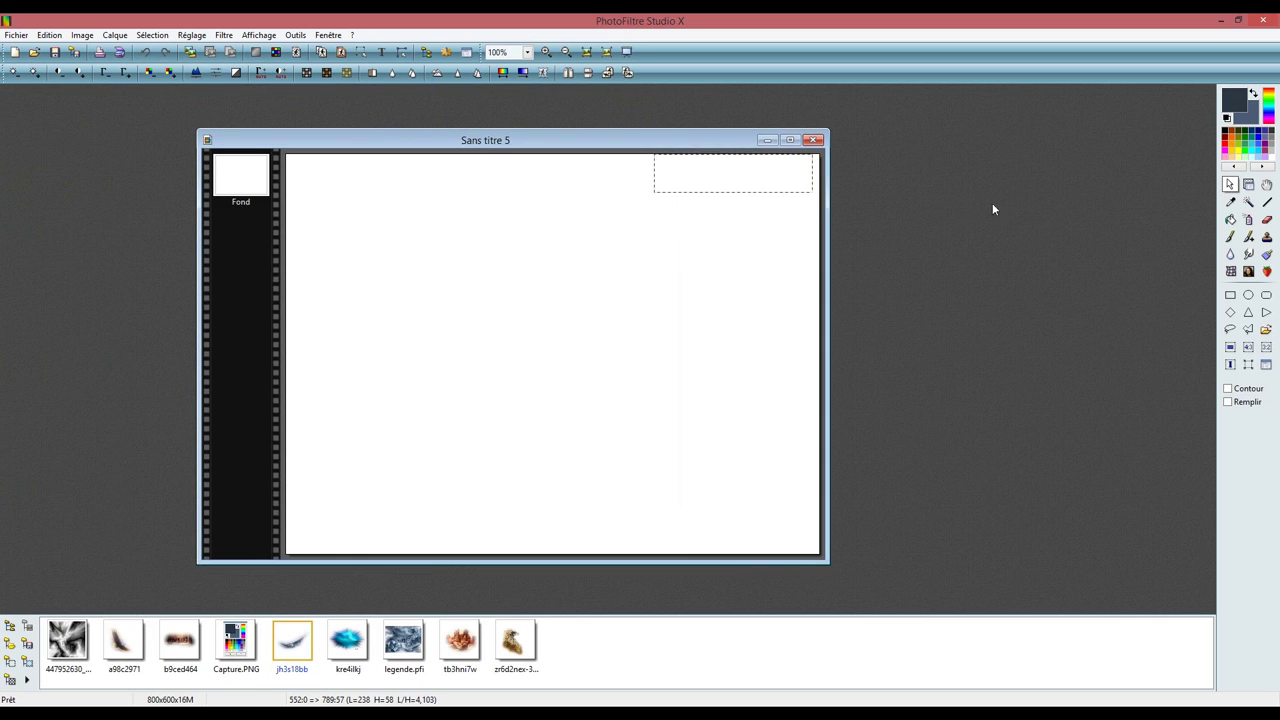
pyautogui.click(1246, 185)
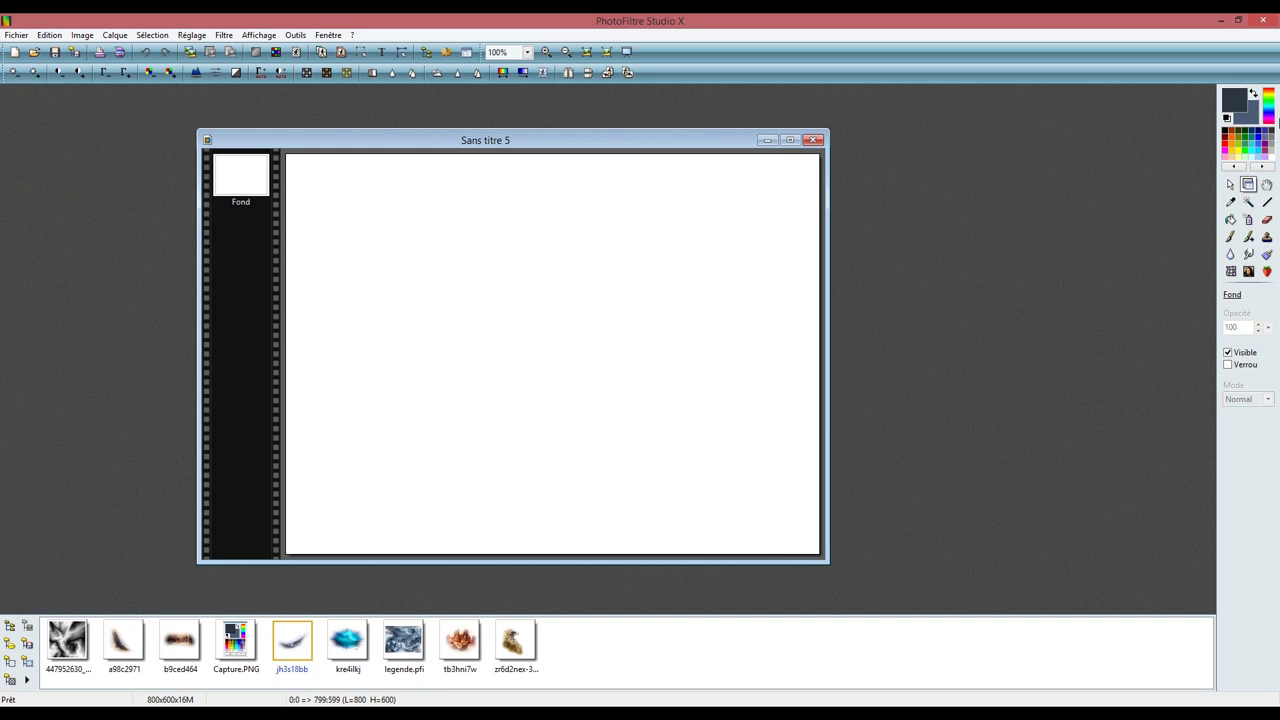
# Open the Capture.PNG reference image to check the foreground and background colours, and close it
pyautogui.doubleClick(240, 655)
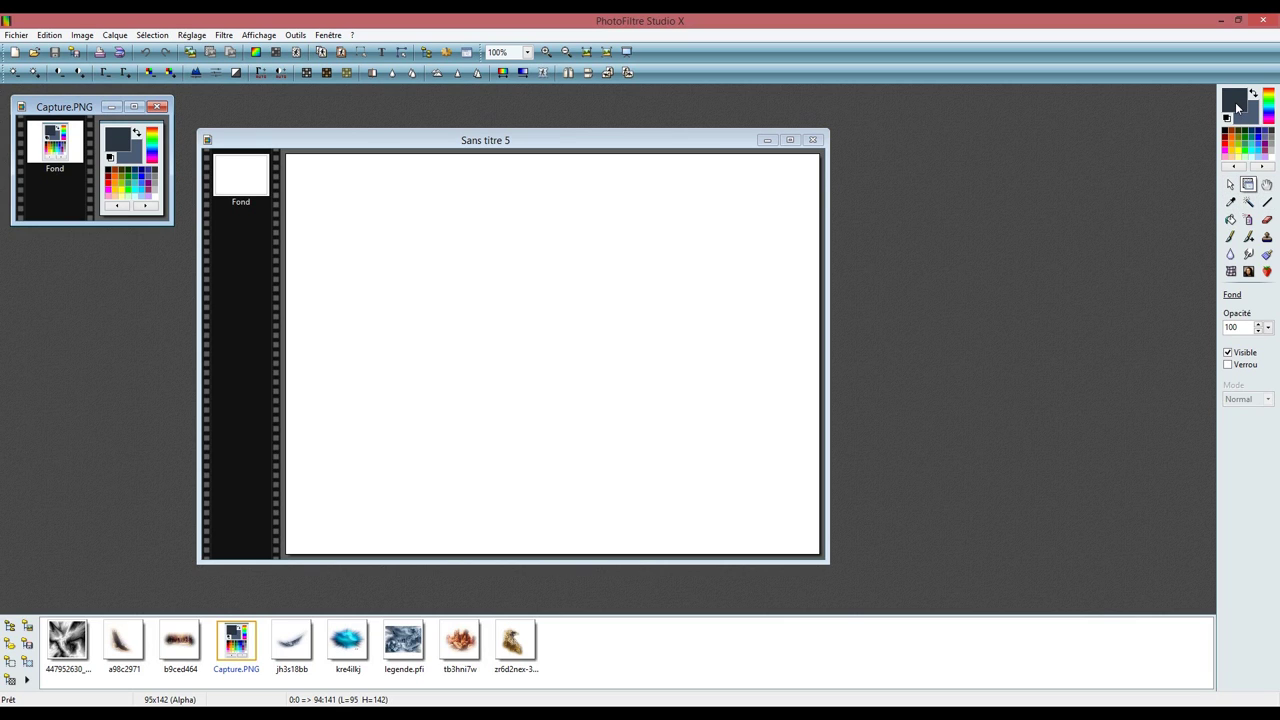
pyautogui.click(157, 108)
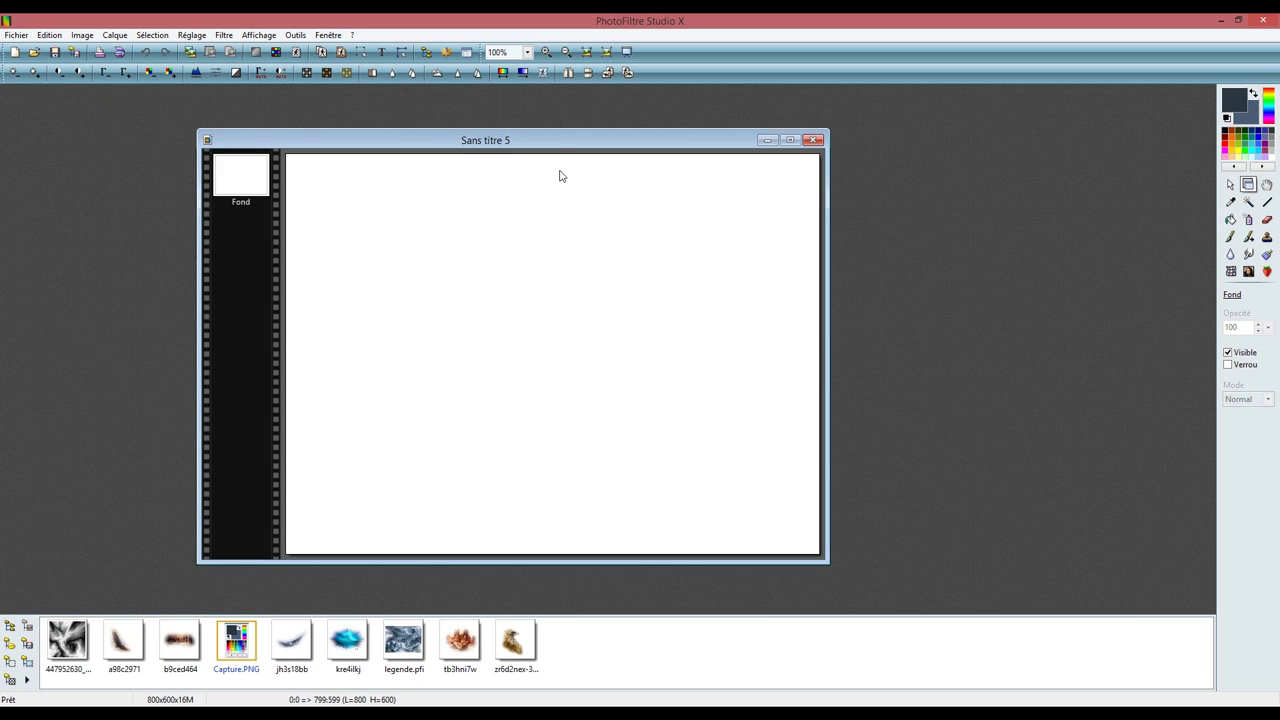
# Fill the background with the Mehdi Wavy Lab 1.1 filter, using Radial style, Normal mode and a frequency of 6
pyautogui.click(224, 35)
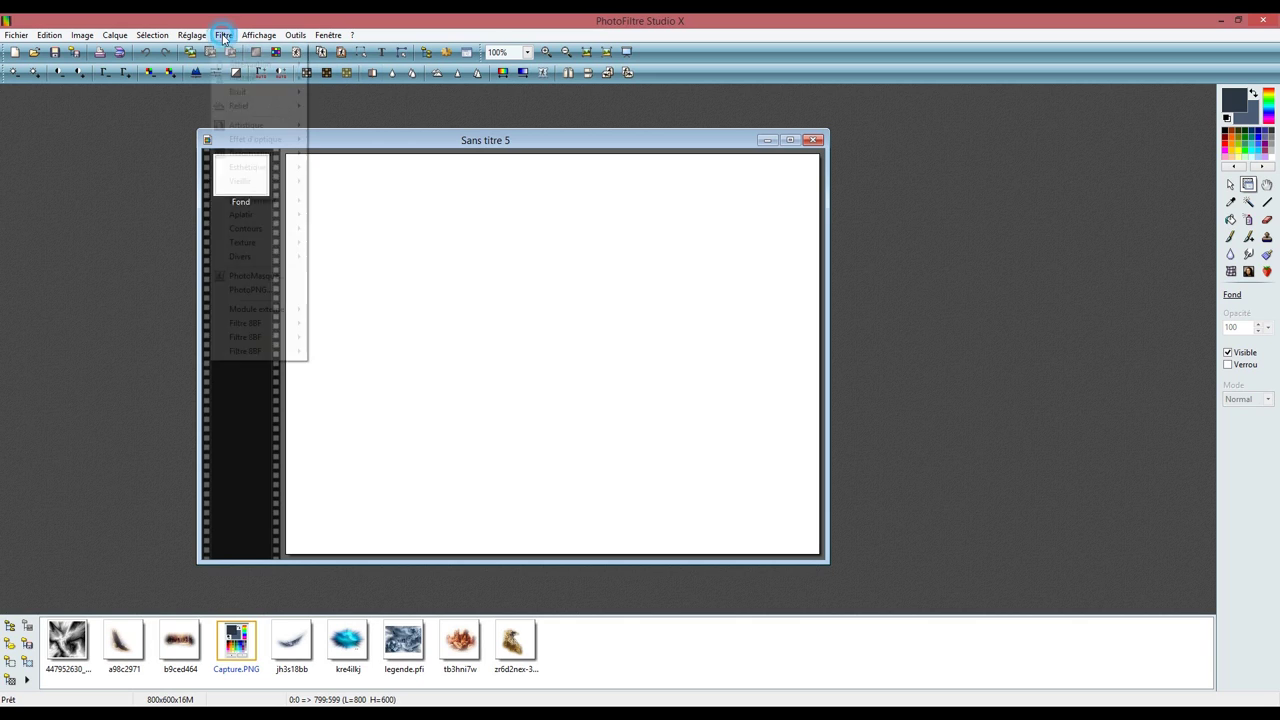
pyautogui.moveTo(252, 337)
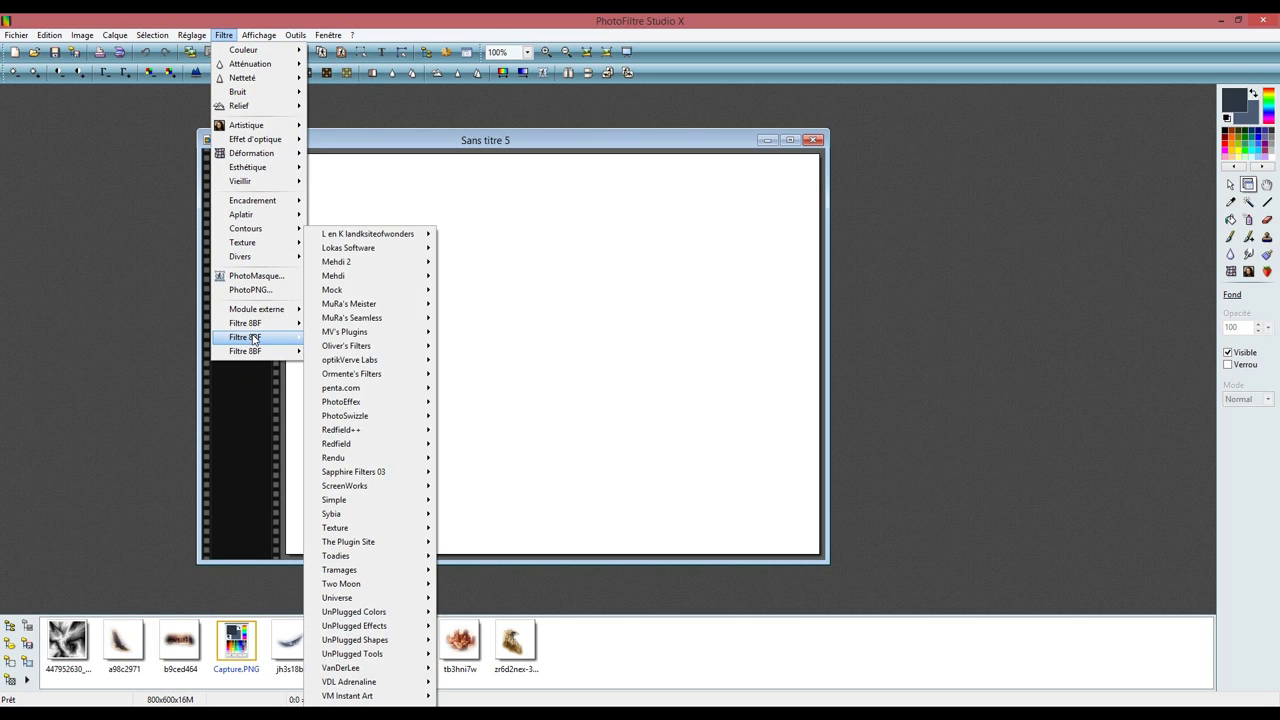
pyautogui.moveTo(385, 277)
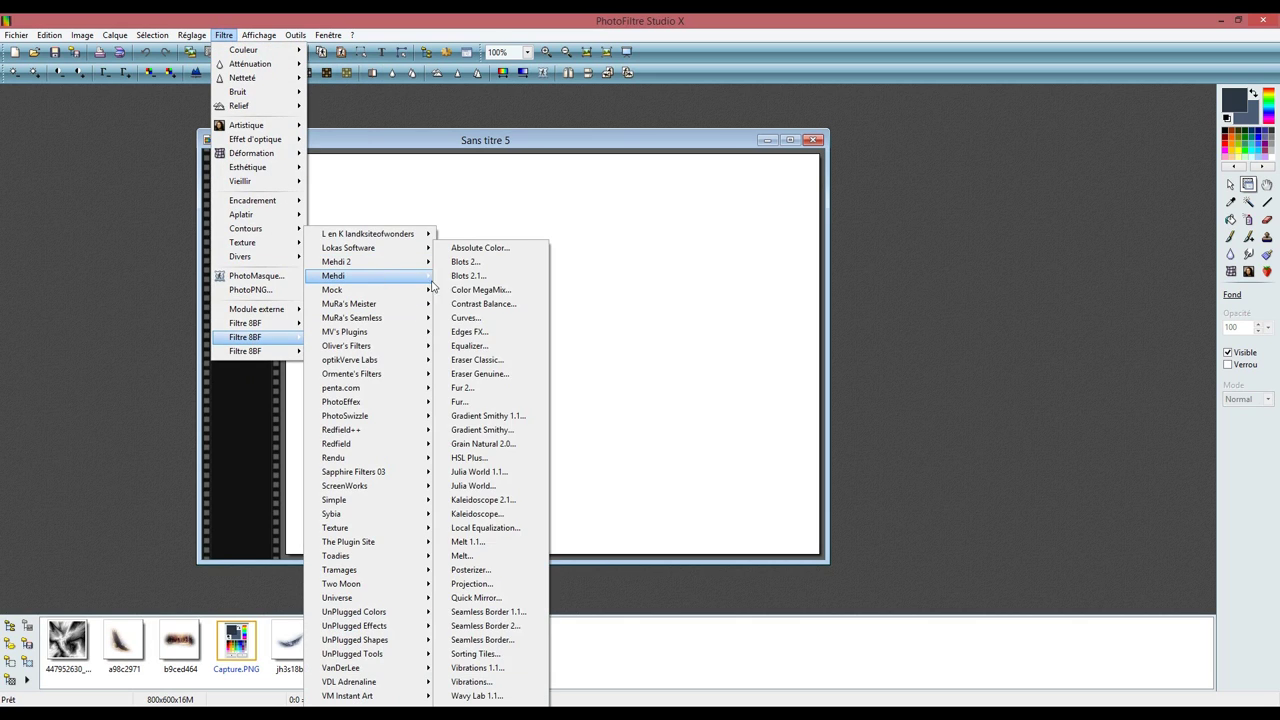
pyautogui.click(515, 694)
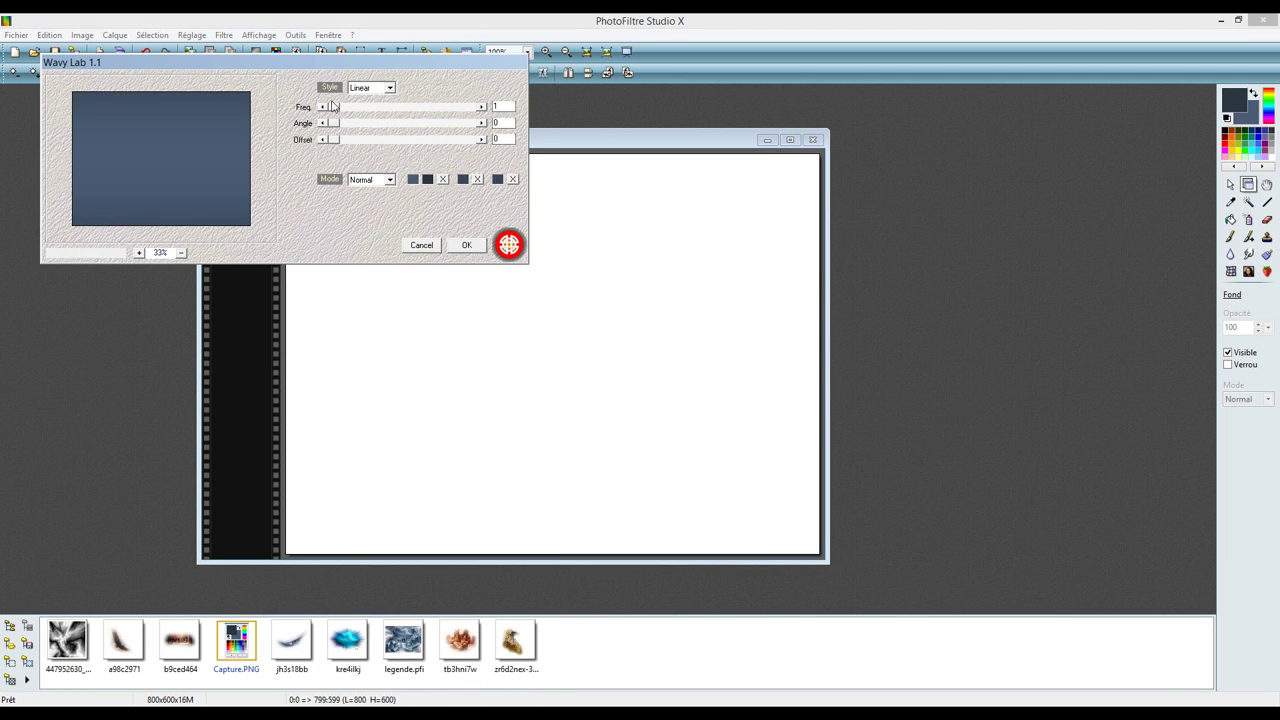
pyautogui.click(372, 88)
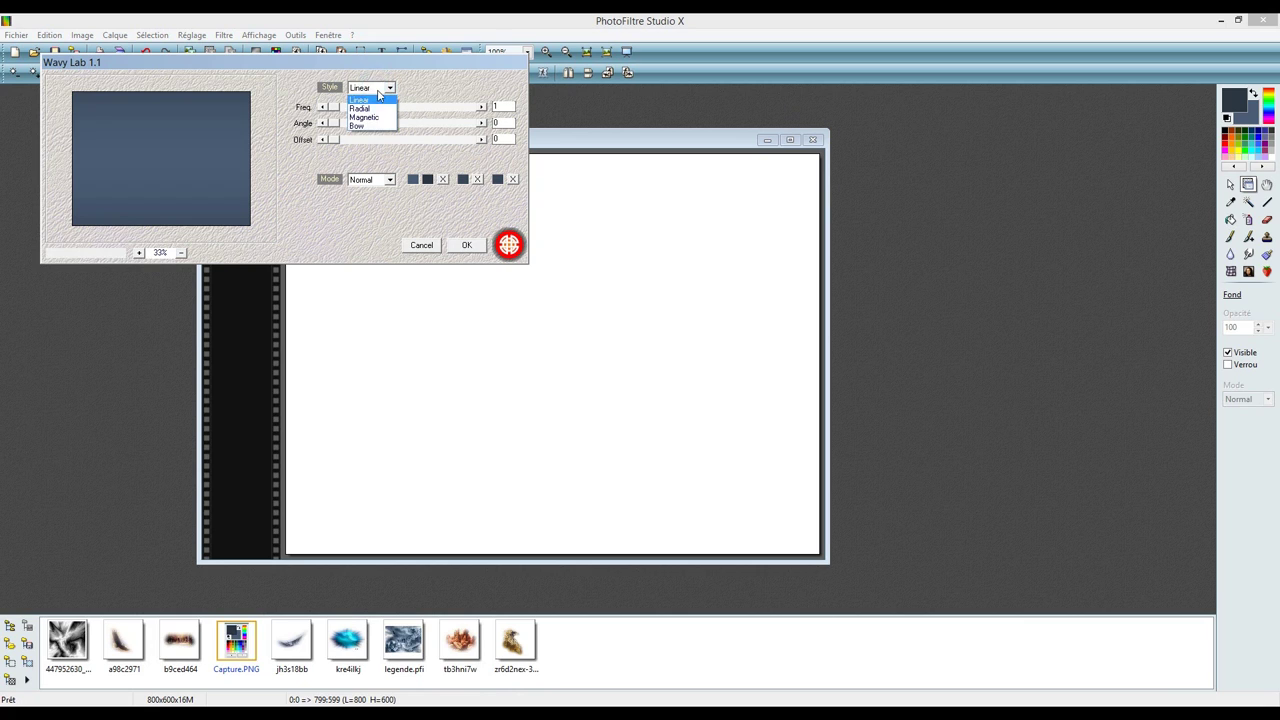
pyautogui.click(373, 109)
pyautogui.moveTo(338, 108); pyautogui.dragTo(484, 110)
pyautogui.click(484, 110)
pyautogui.click(484, 110)
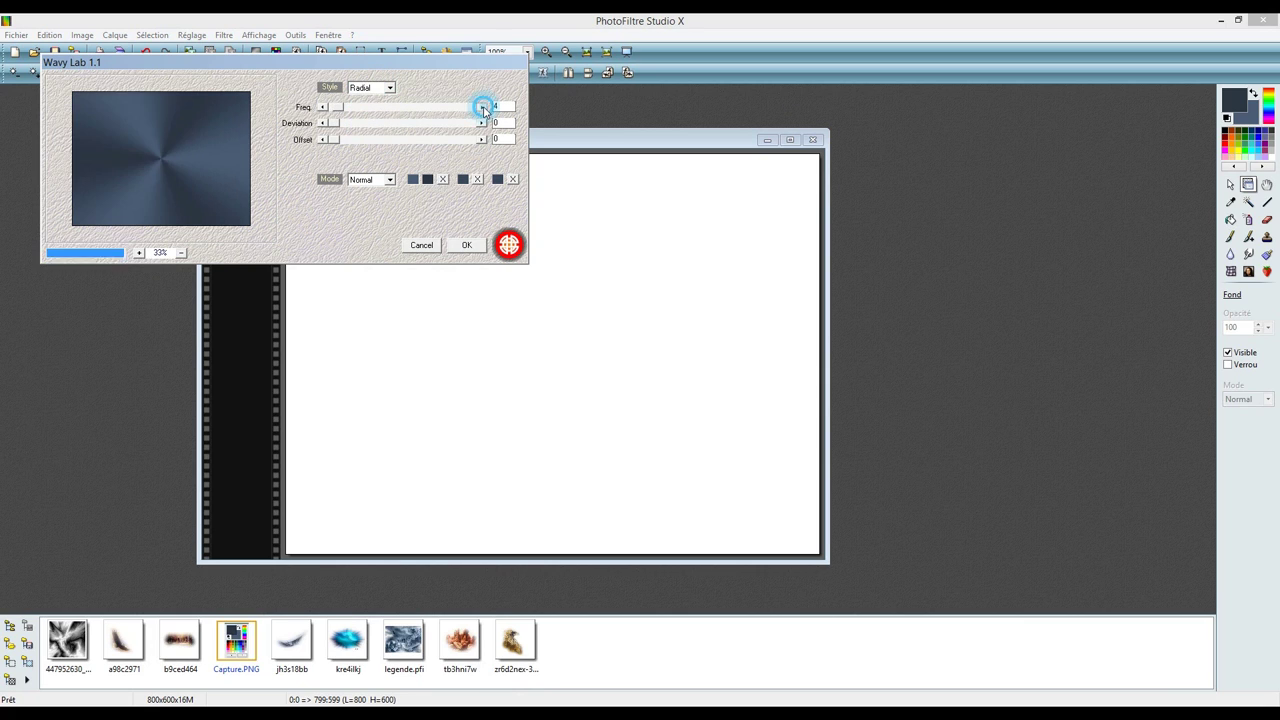
pyautogui.click(484, 110)
pyautogui.click(484, 110)
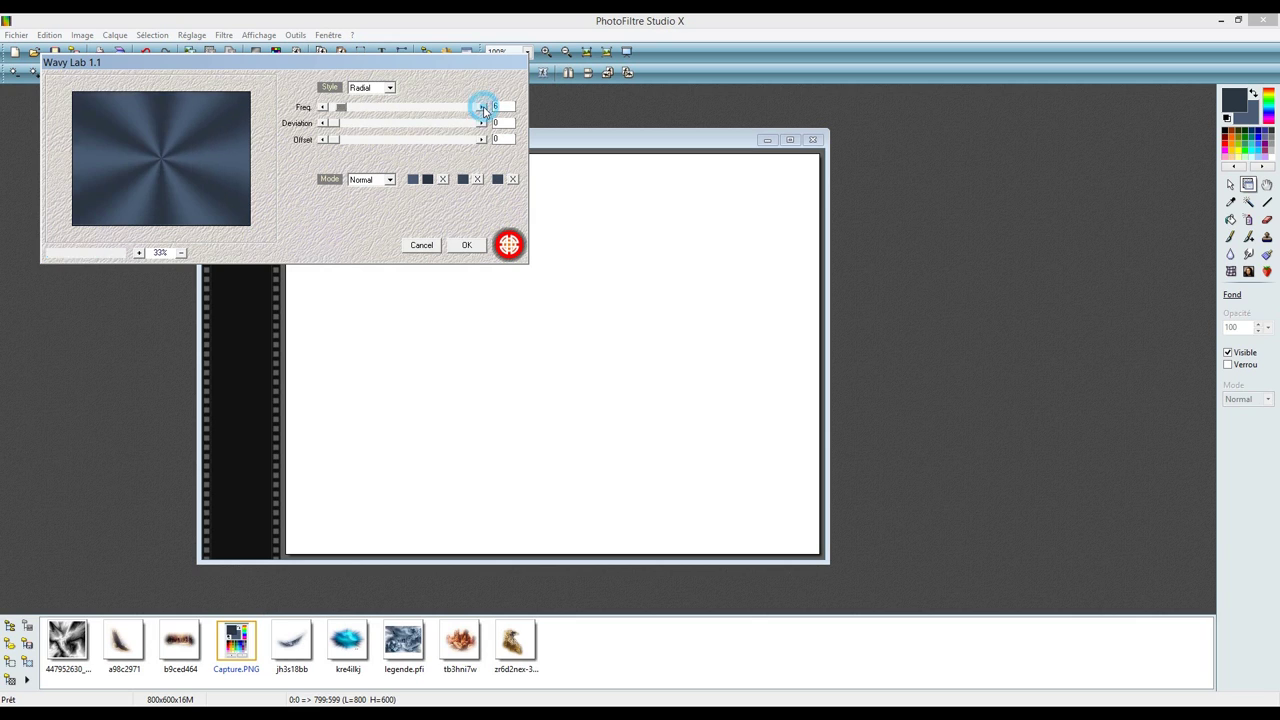
pyautogui.click(465, 248)
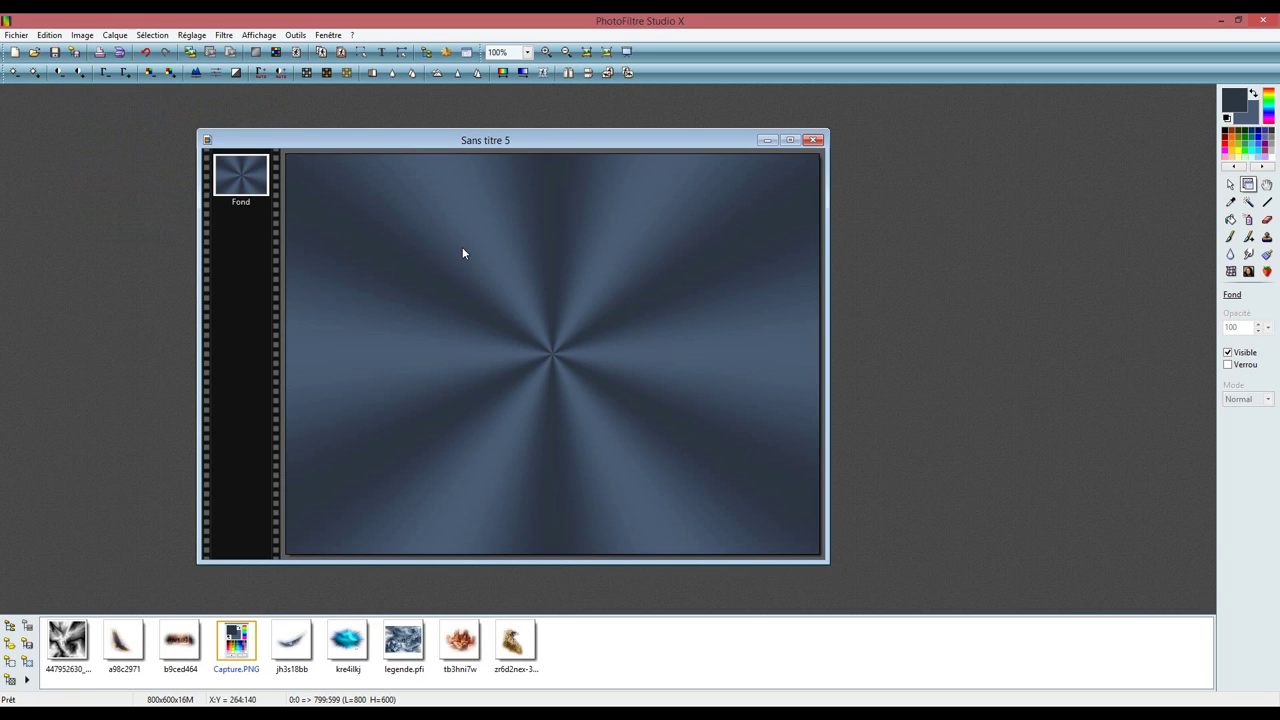
# Load 447952630_masque as the PhotoMasque mask for the background and rotate it 90° clockwise
pyautogui.moveTo(466, 139); pyautogui.dragTo(533, 130)
pyautogui.click(224, 35)
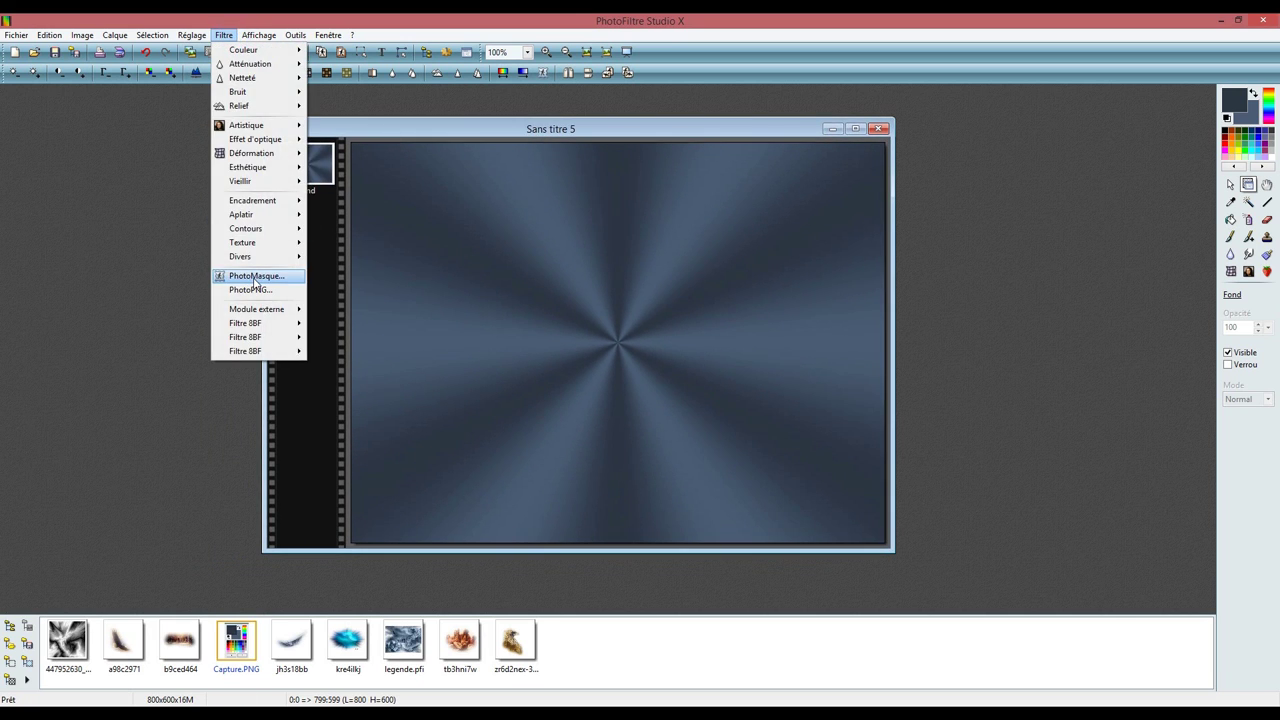
pyautogui.click(255, 278)
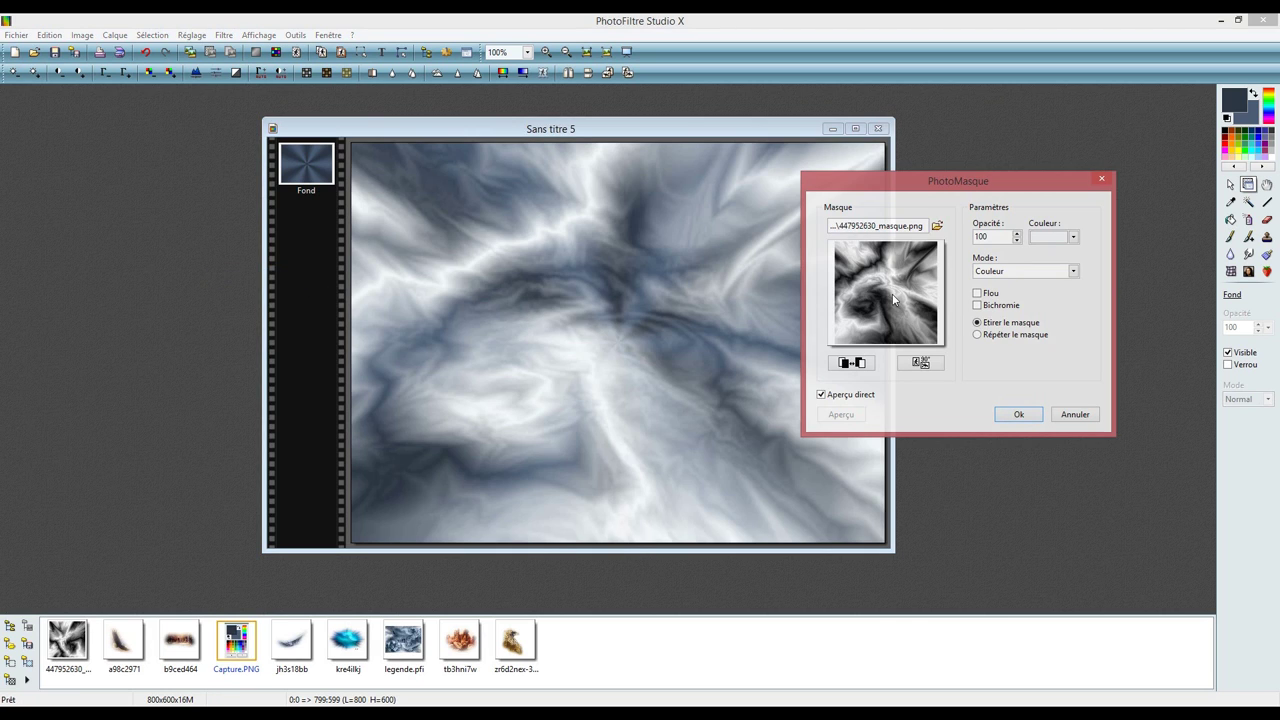
pyautogui.click(937, 227)
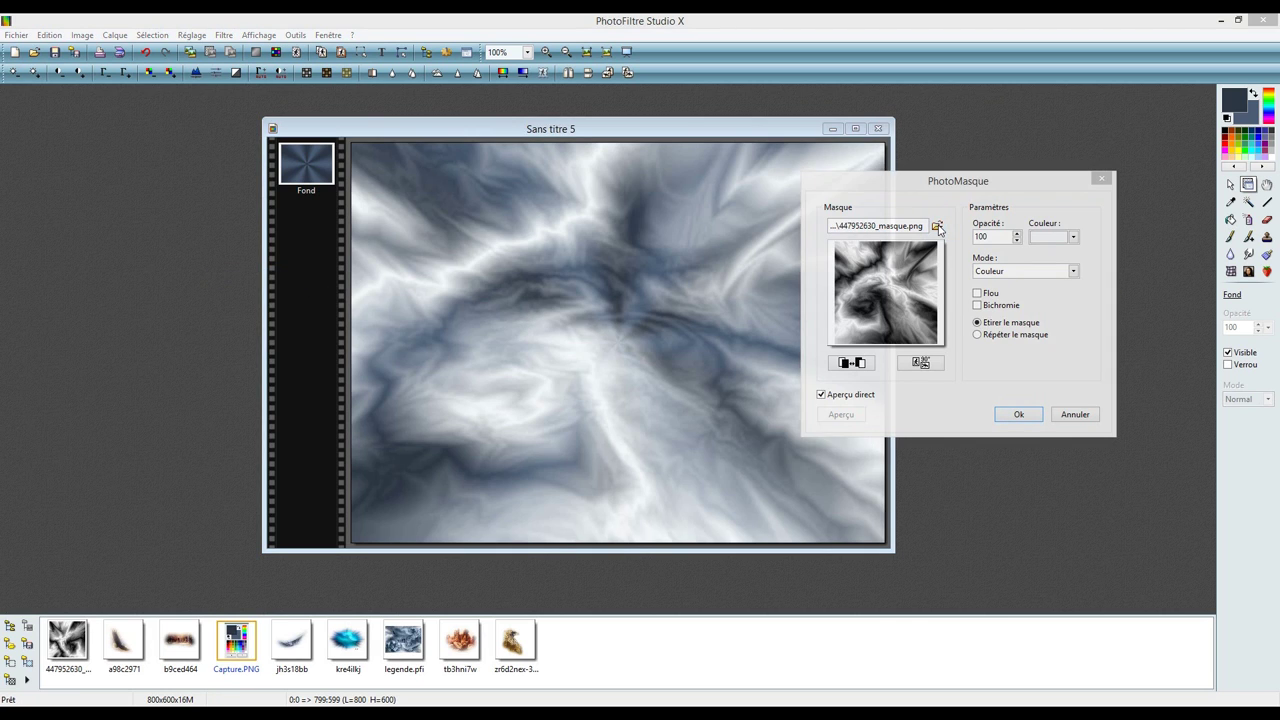
pyautogui.click(496, 230)
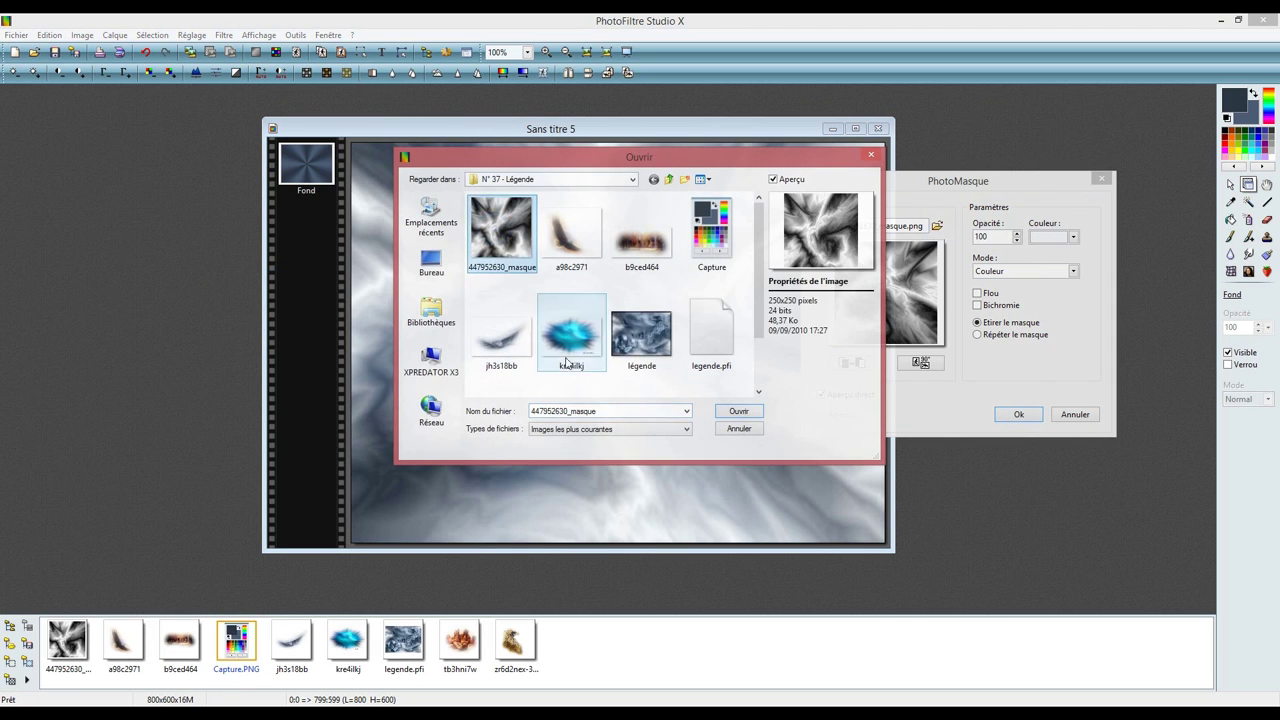
pyautogui.click(738, 411)
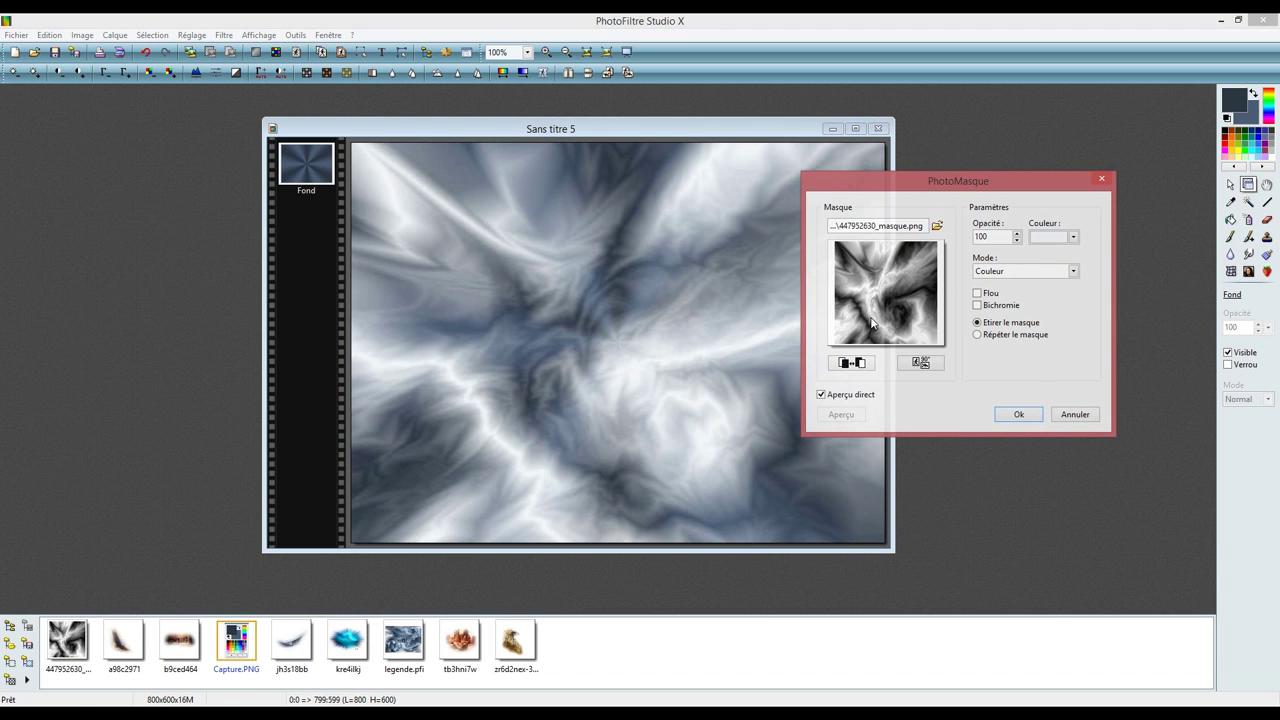
pyautogui.click(922, 366)
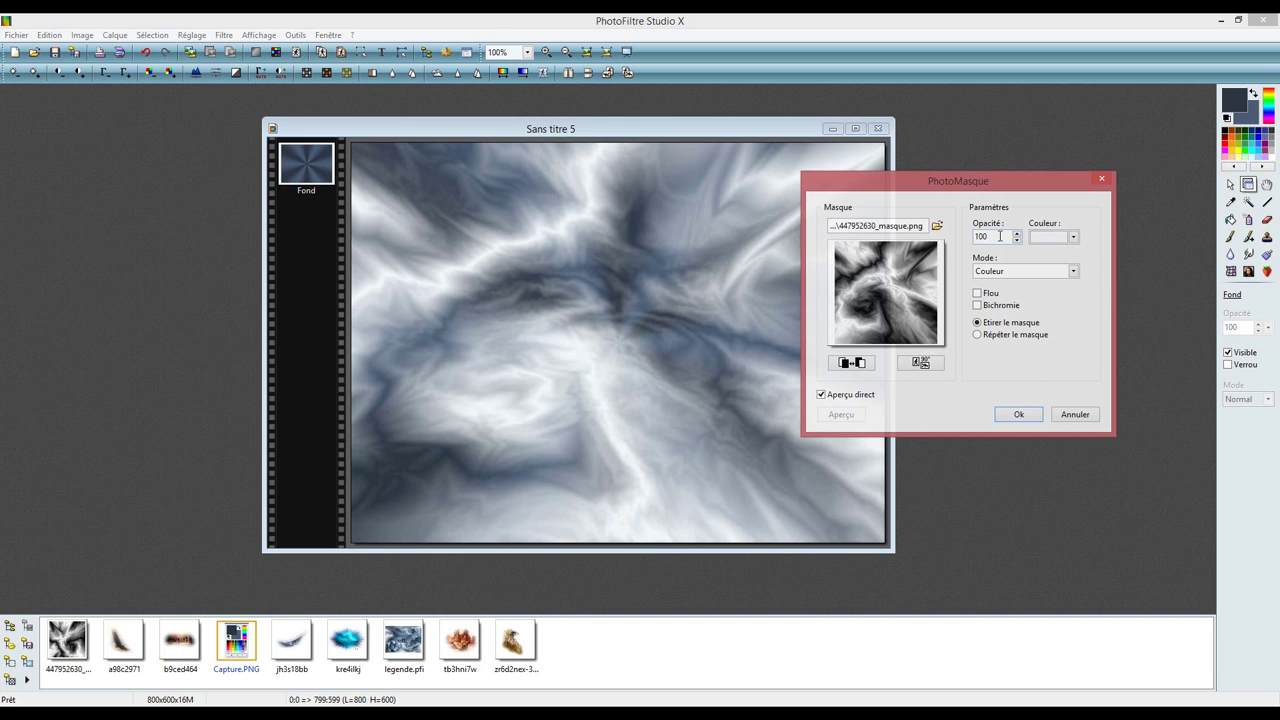
# Apply the mask in Couleur mode at opacity 100, stretched, with the colour at red 245, green 248, blue 250
pyautogui.click(1052, 240)
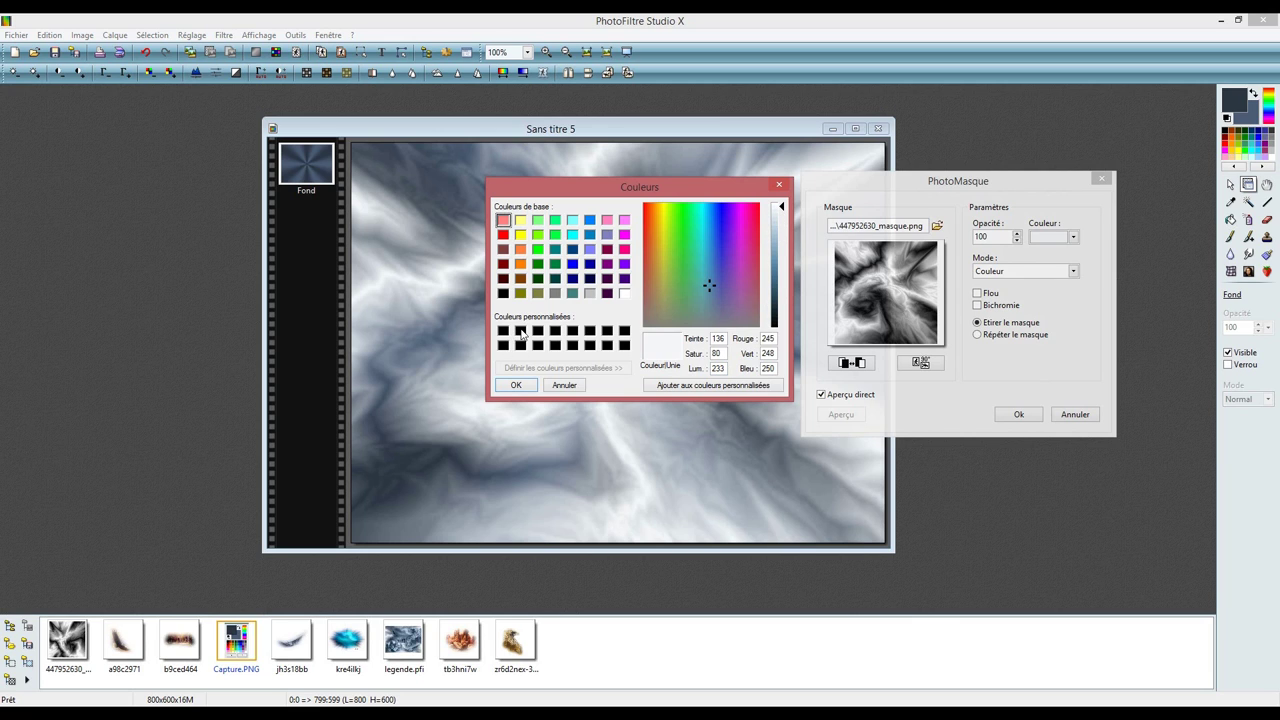
pyautogui.click(516, 385)
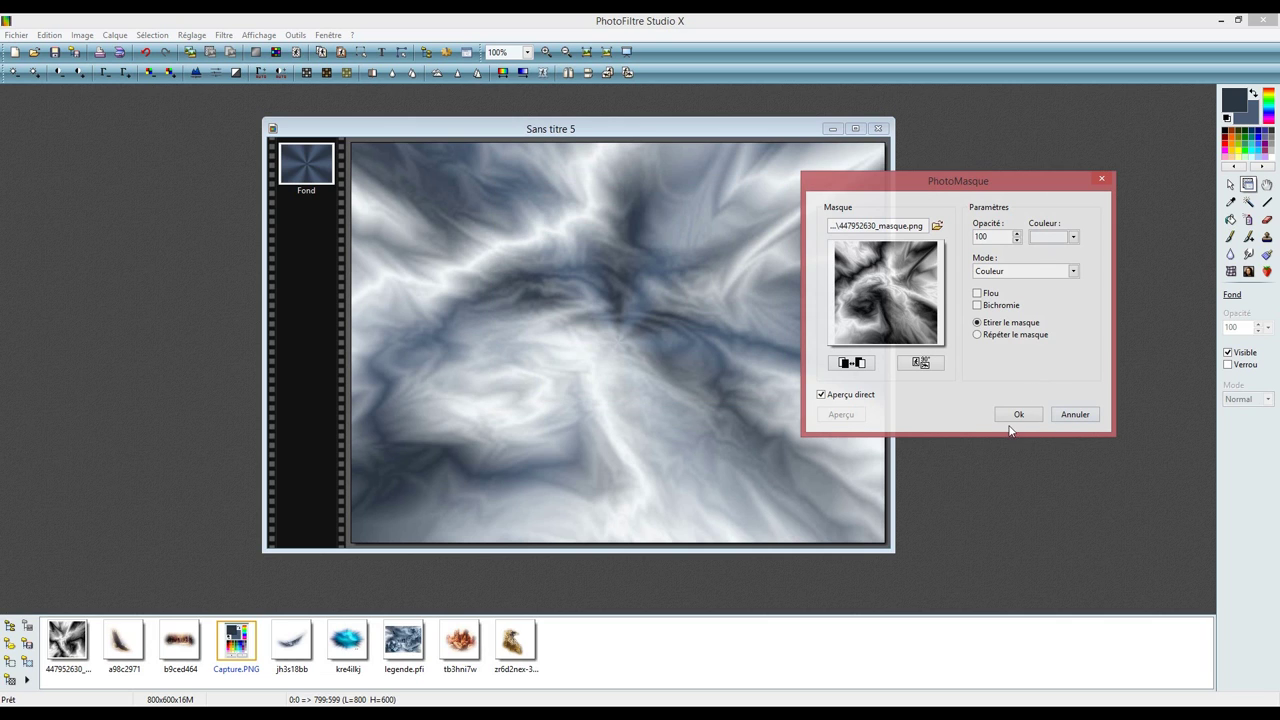
pyautogui.click(1016, 415)
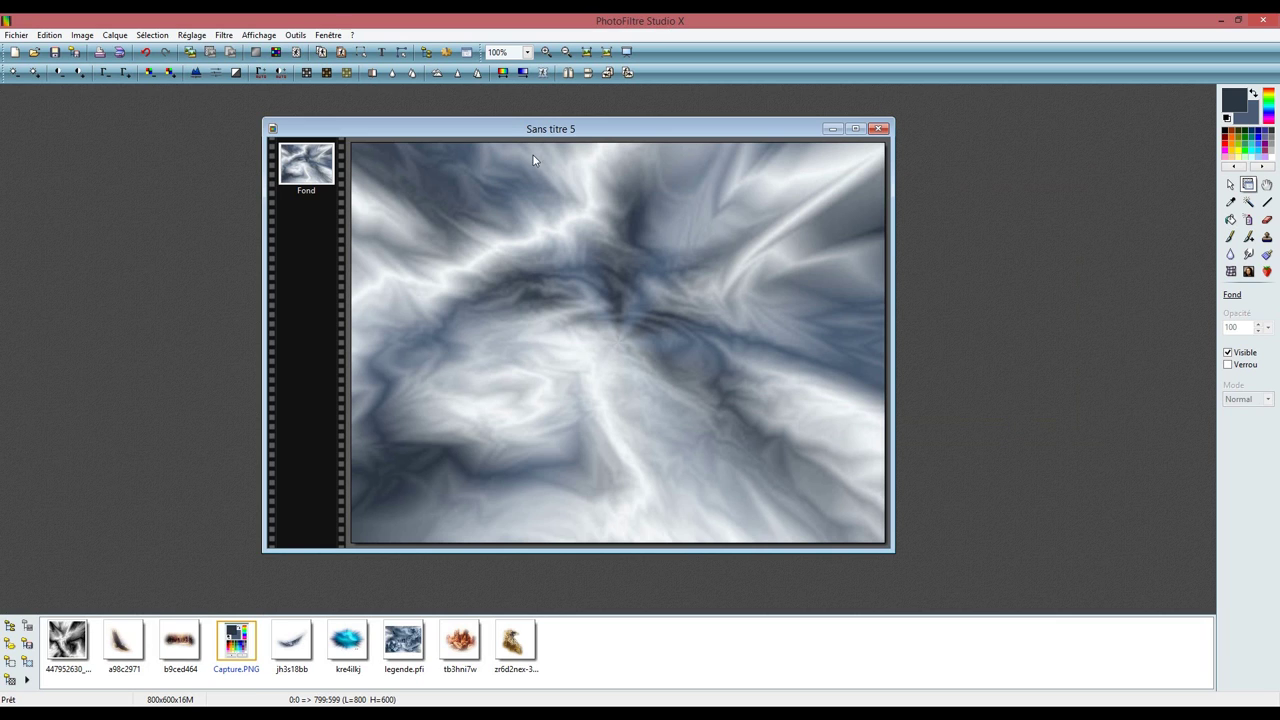
# Add the kre4ilkj image as a layer and position its upper-left corner at about X 108, Y -33
pyautogui.doubleClick(343, 641)
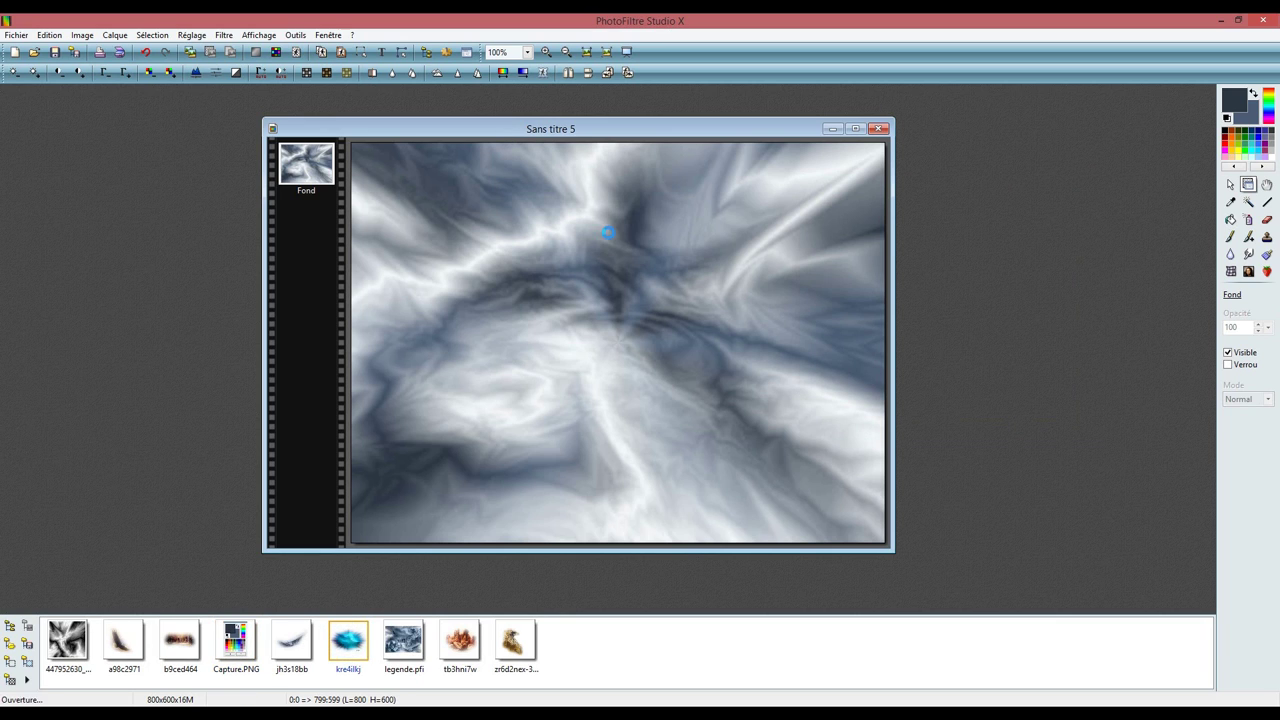
pyautogui.moveTo(646, 357)
pyautogui.mouseDown()
pyautogui.moveTo(668, 286)
pyautogui.moveTo(654, 280)
pyautogui.moveTo(654, 291)
pyautogui.mouseUp()
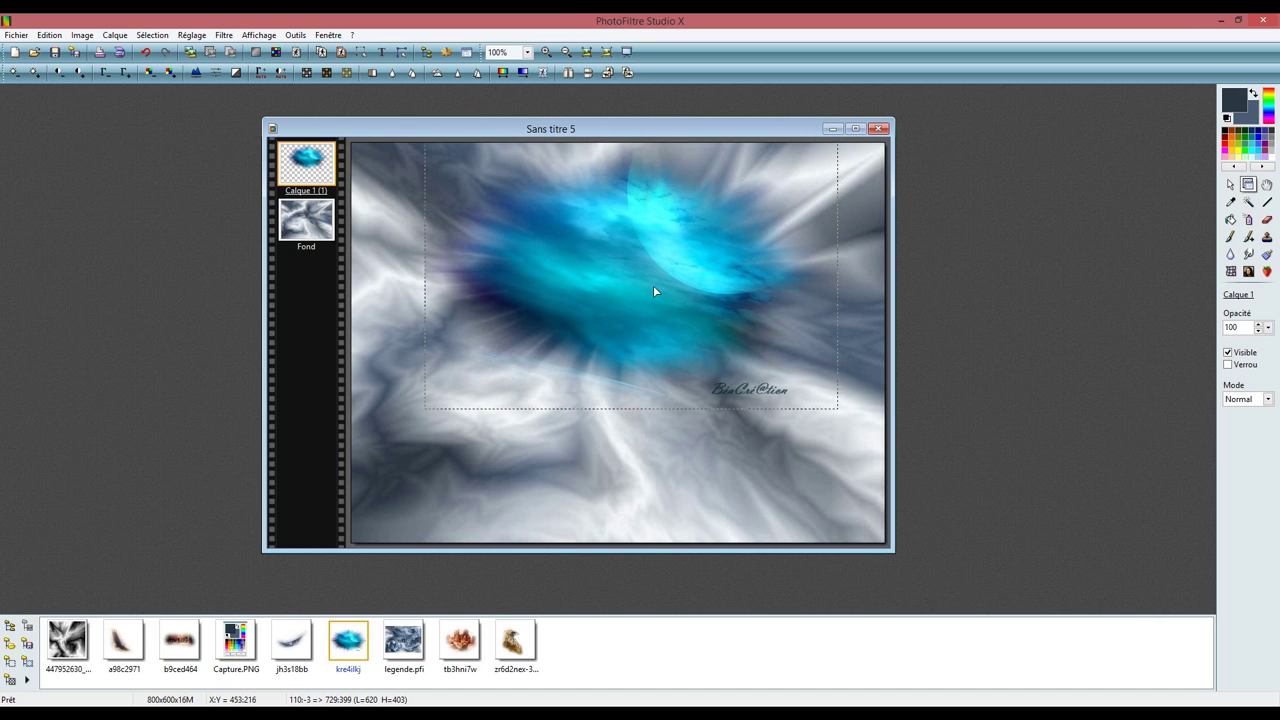
pyautogui.press('Left')
pyautogui.press('Left')
pyautogui.press('Up')
pyautogui.press('Up')
pyautogui.press('Up')
pyautogui.press('Up')
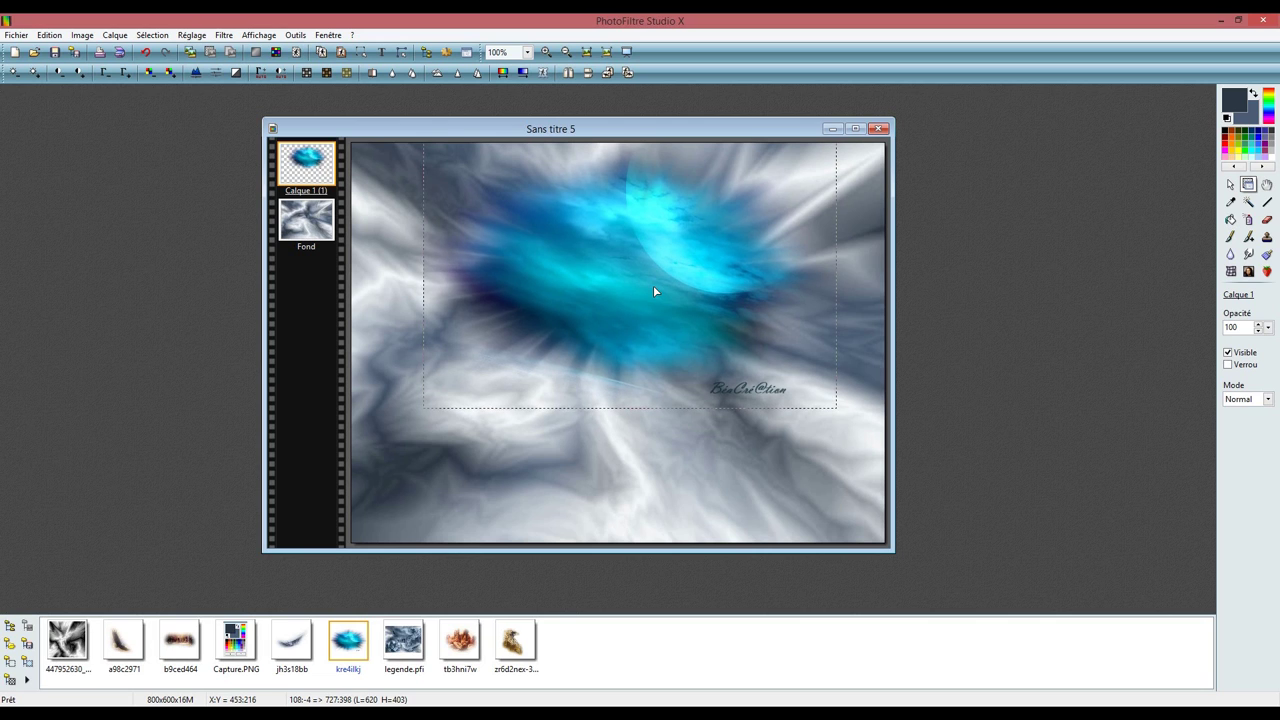
pyautogui.press('Up')
pyautogui.press('Up')
pyautogui.press('Up')
pyautogui.press('Up')
pyautogui.press('Up')
pyautogui.press('Up')
pyautogui.press('Up')
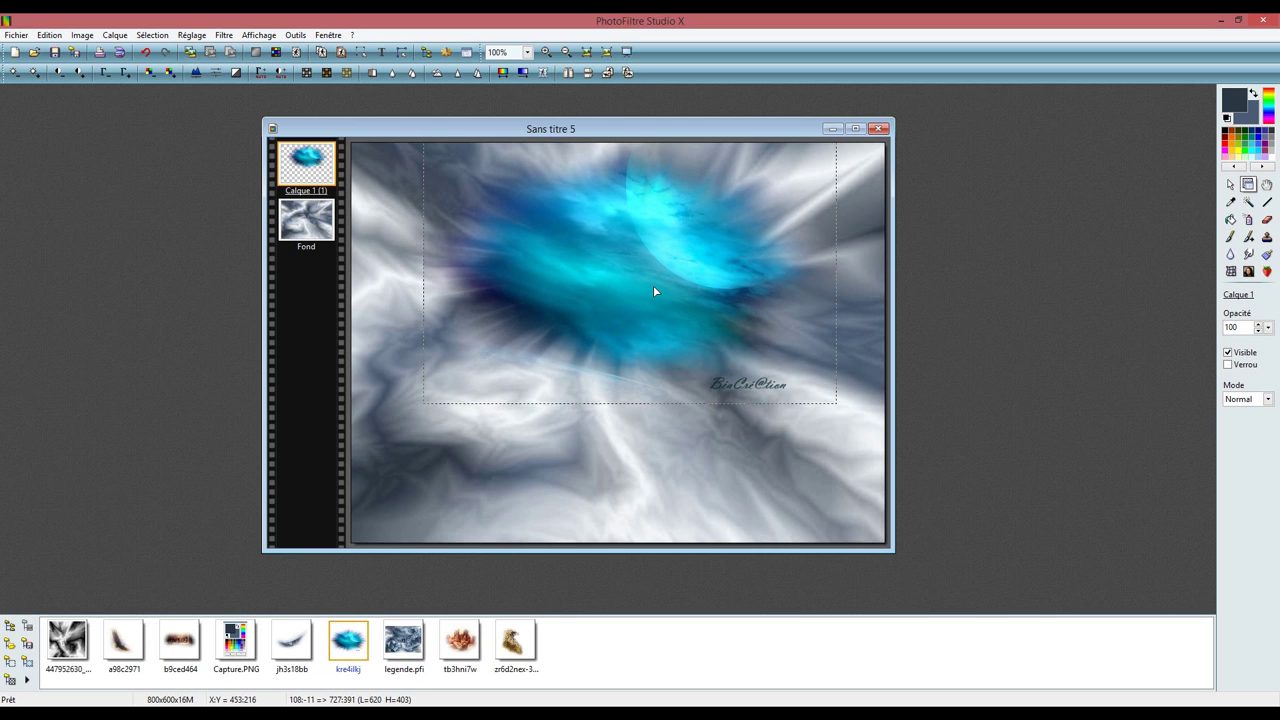
pyautogui.press('Up')
pyautogui.press('Up')
pyautogui.press('Up')
pyautogui.press('Up')
pyautogui.press('Up')
pyautogui.press('Up')
pyautogui.press('Up')
pyautogui.press('Up')
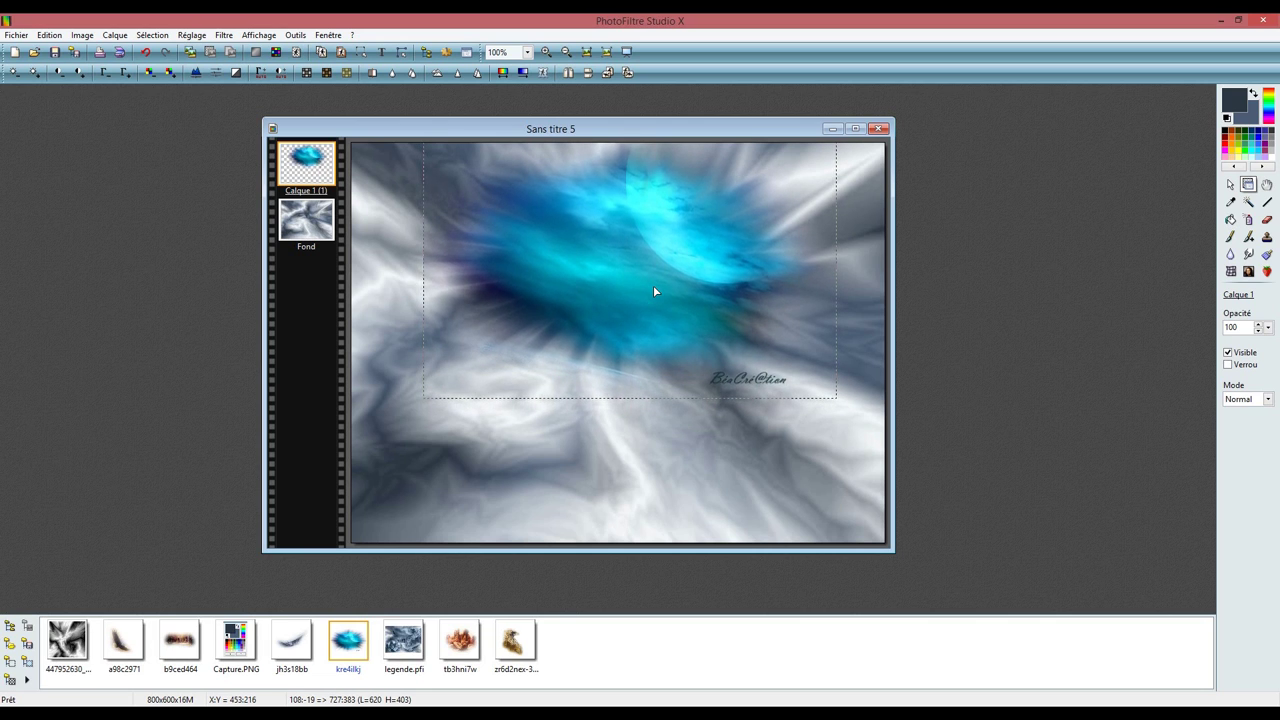
pyautogui.press('Up')
pyautogui.press('Up')
pyautogui.press('Up')
pyautogui.press('Up')
pyautogui.press('Up')
pyautogui.press('Up')
pyautogui.press('Up')
pyautogui.press('Up')
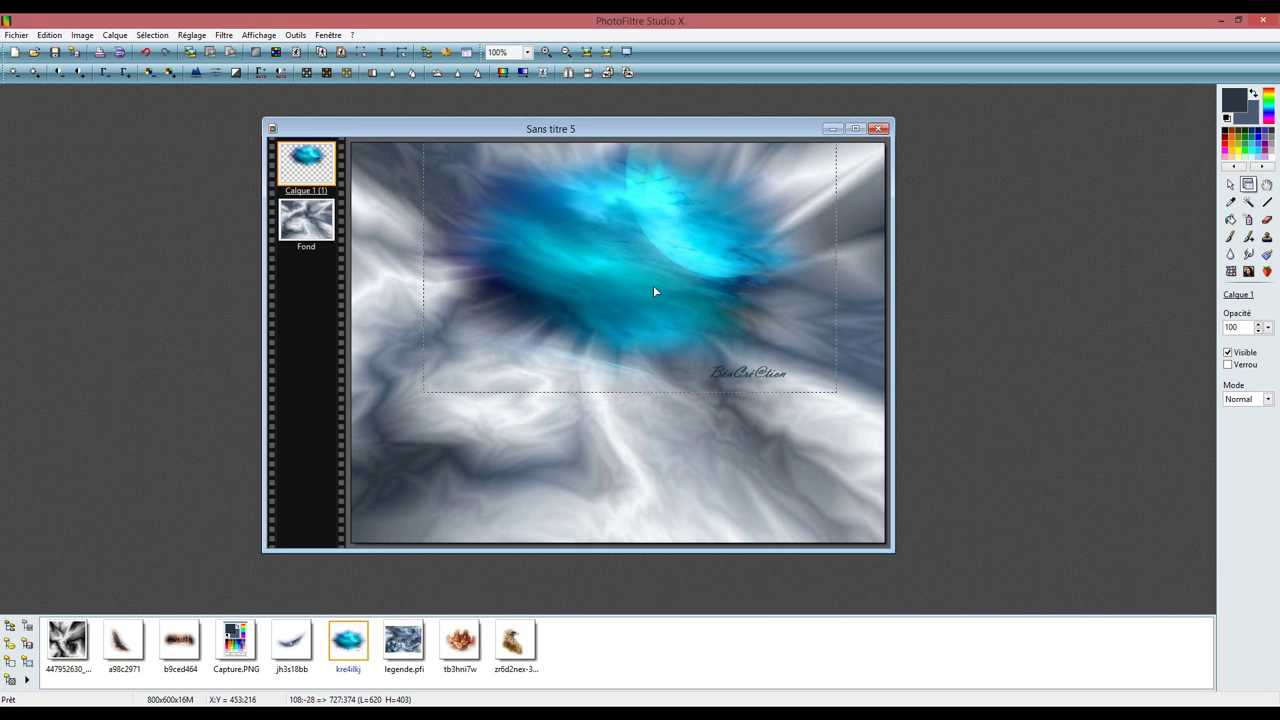
pyautogui.press('Up')
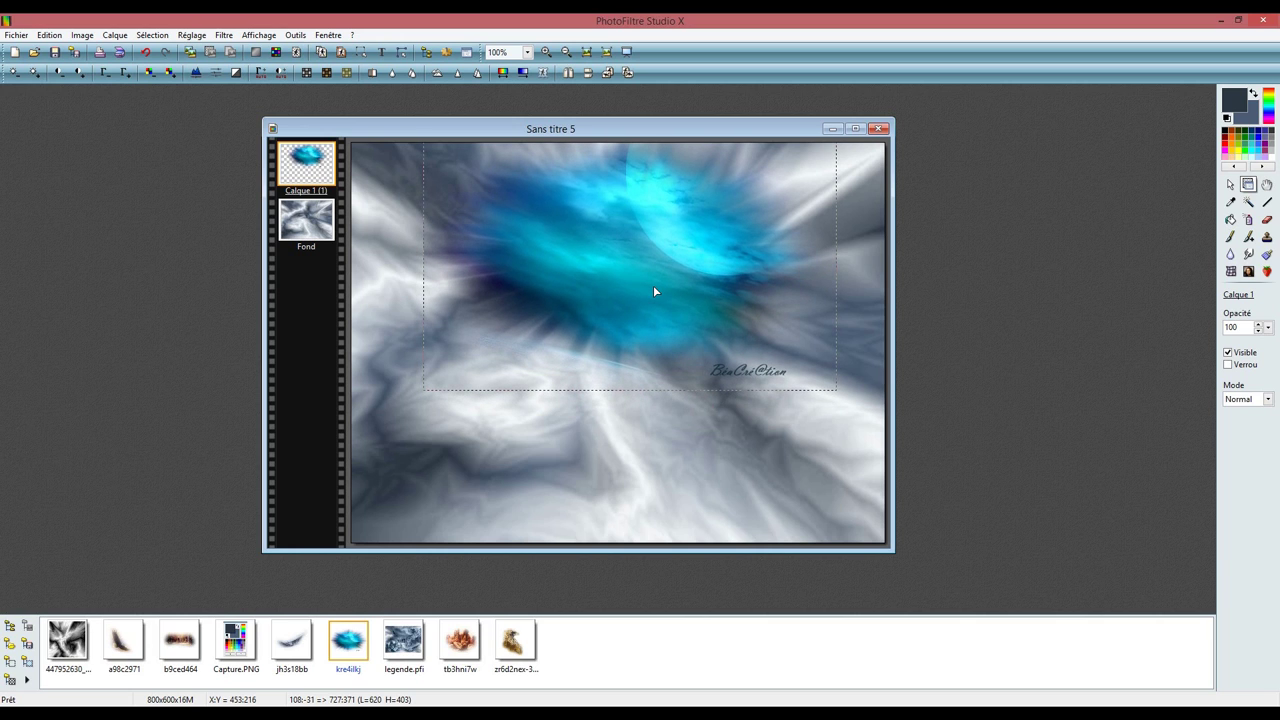
pyautogui.press('Up')
pyautogui.press('Up')
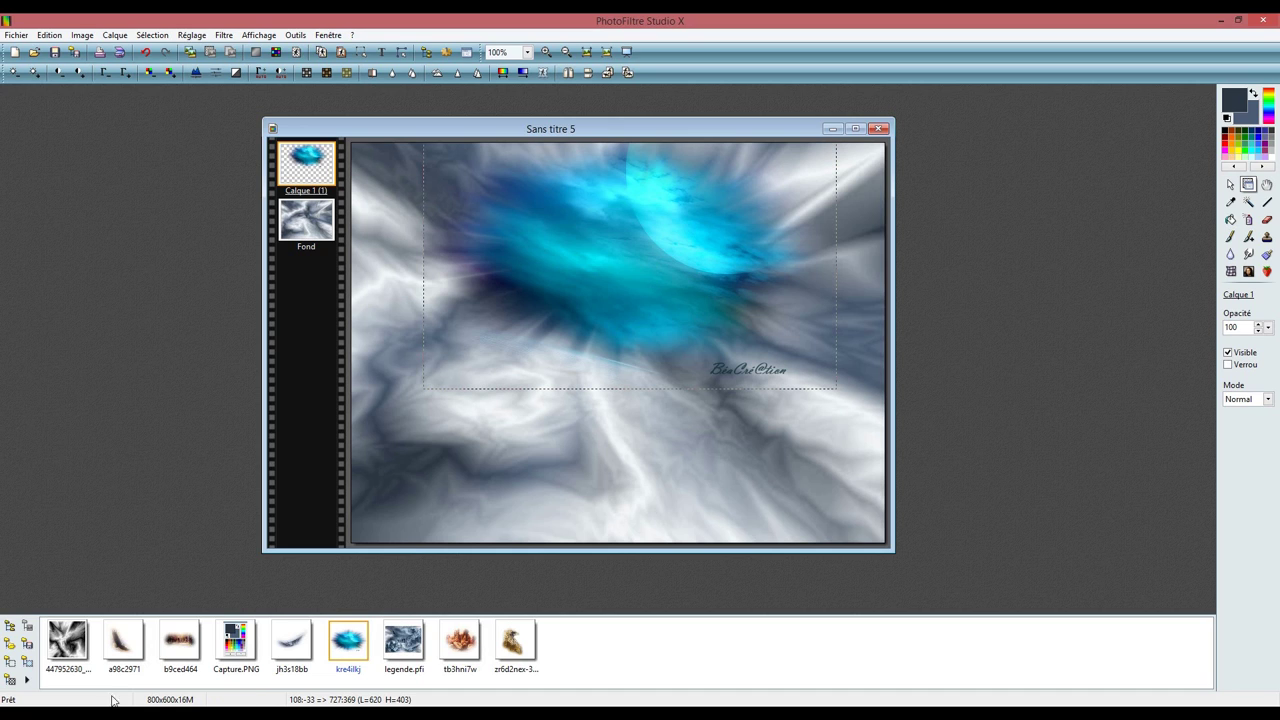
# Add the b9ced464 tepee image as a layer and position its upper-left corner at about X -1, Y 181
pyautogui.moveTo(174, 655); pyautogui.dragTo(545, 390)
pyautogui.moveTo(668, 370); pyautogui.dragTo(589, 390)
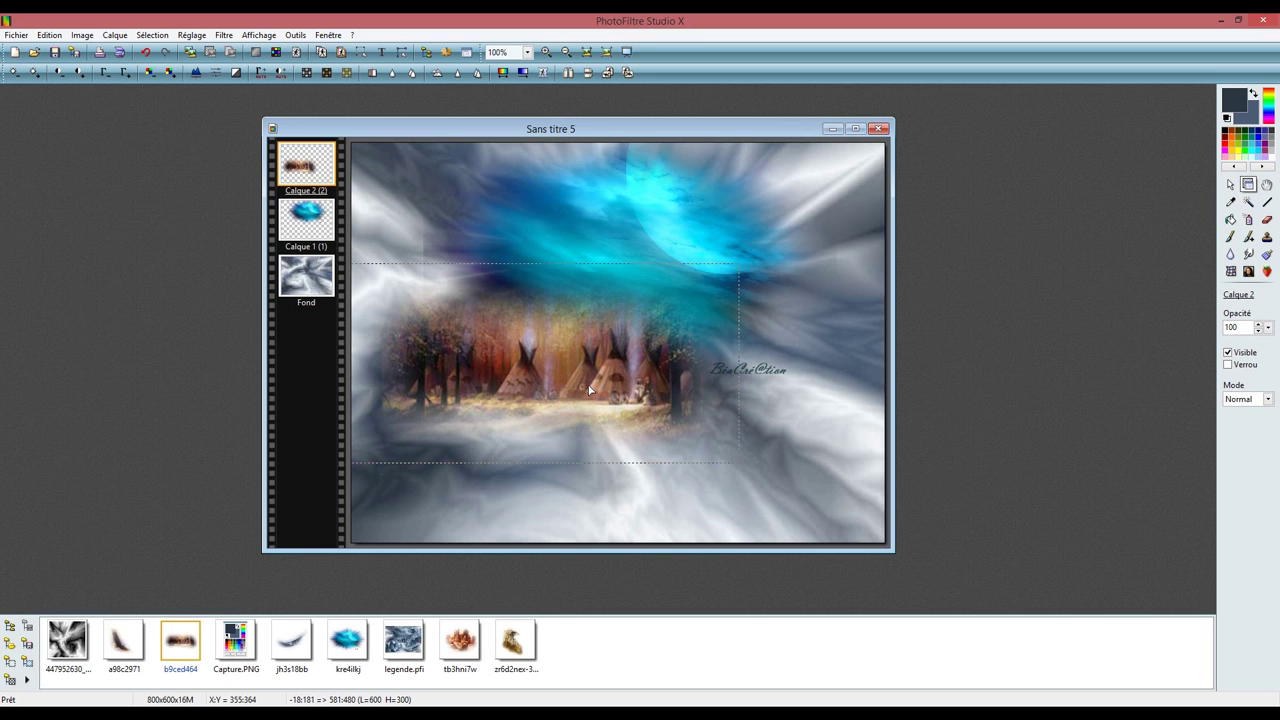
pyautogui.press('Left')
pyautogui.press('Left')
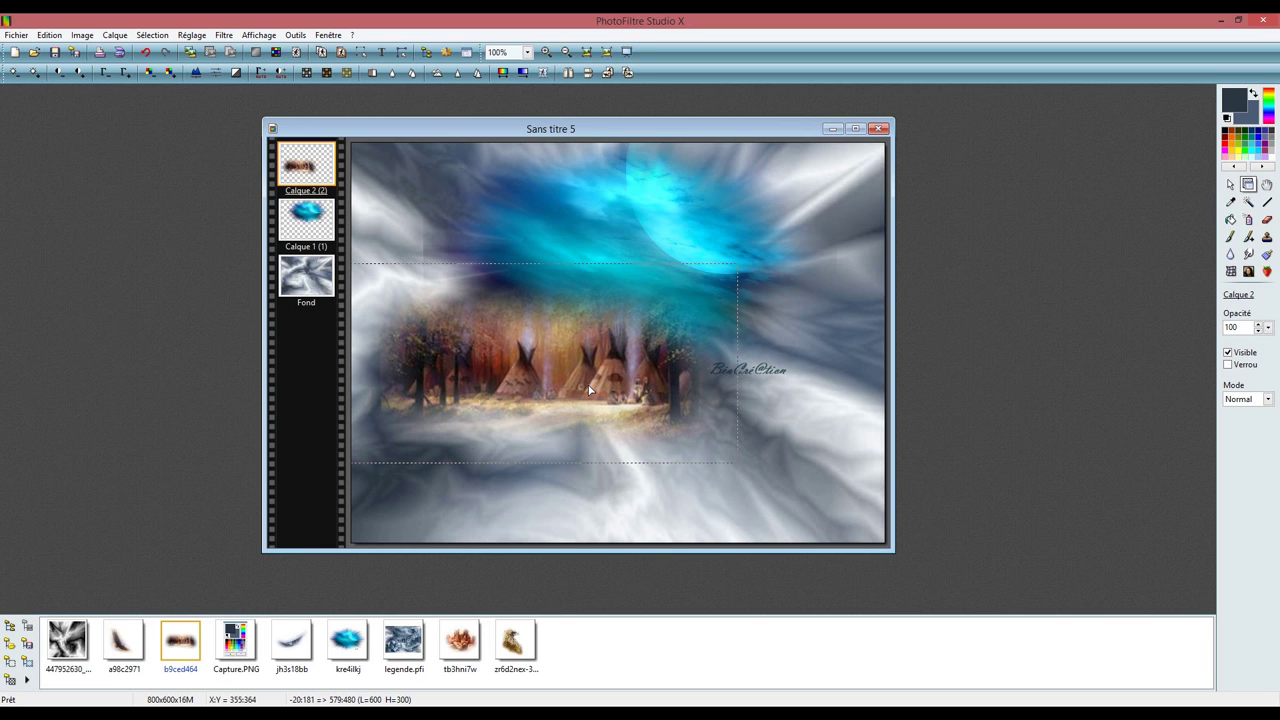
pyautogui.press('Right')
pyautogui.press('Right')
pyautogui.press('Right')
pyautogui.press('Right')
pyautogui.press('Right')
pyautogui.press('Right')
pyautogui.press('Right')
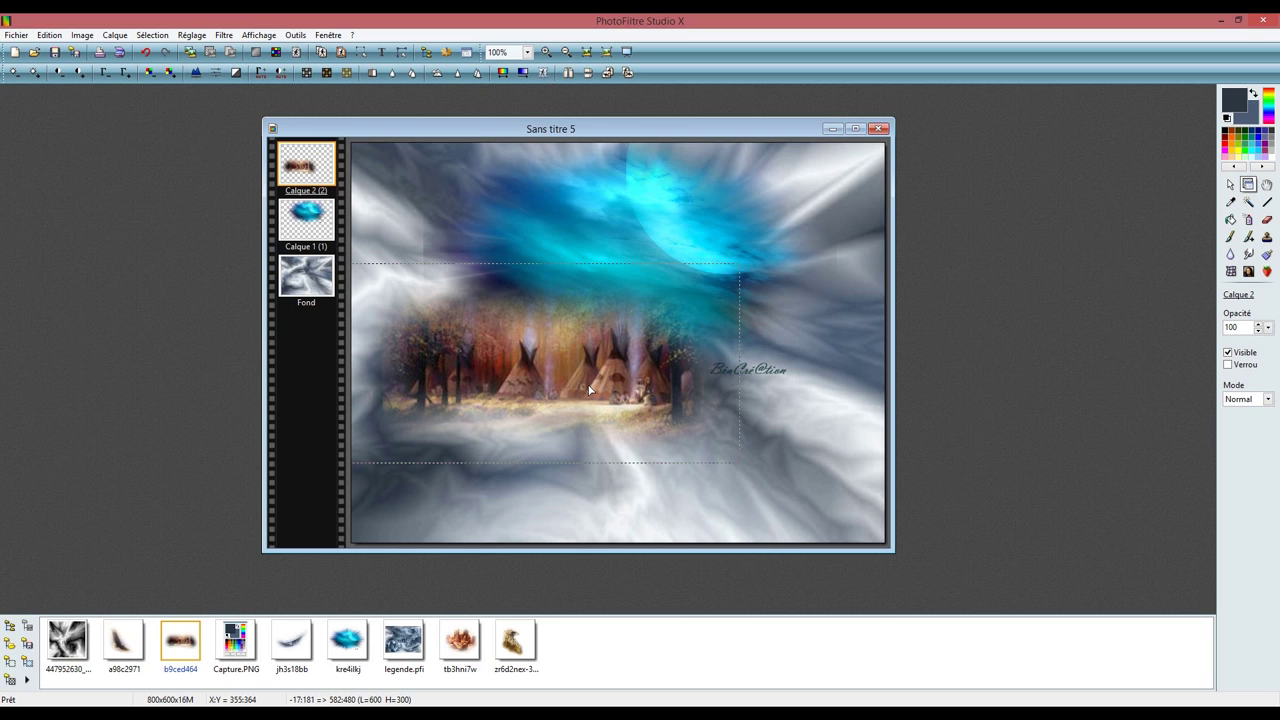
pyautogui.press('Right')
pyautogui.press('Right')
pyautogui.press('Right')
pyautogui.press('Right')
pyautogui.press('Right')
pyautogui.press('Right')
pyautogui.press('Right')
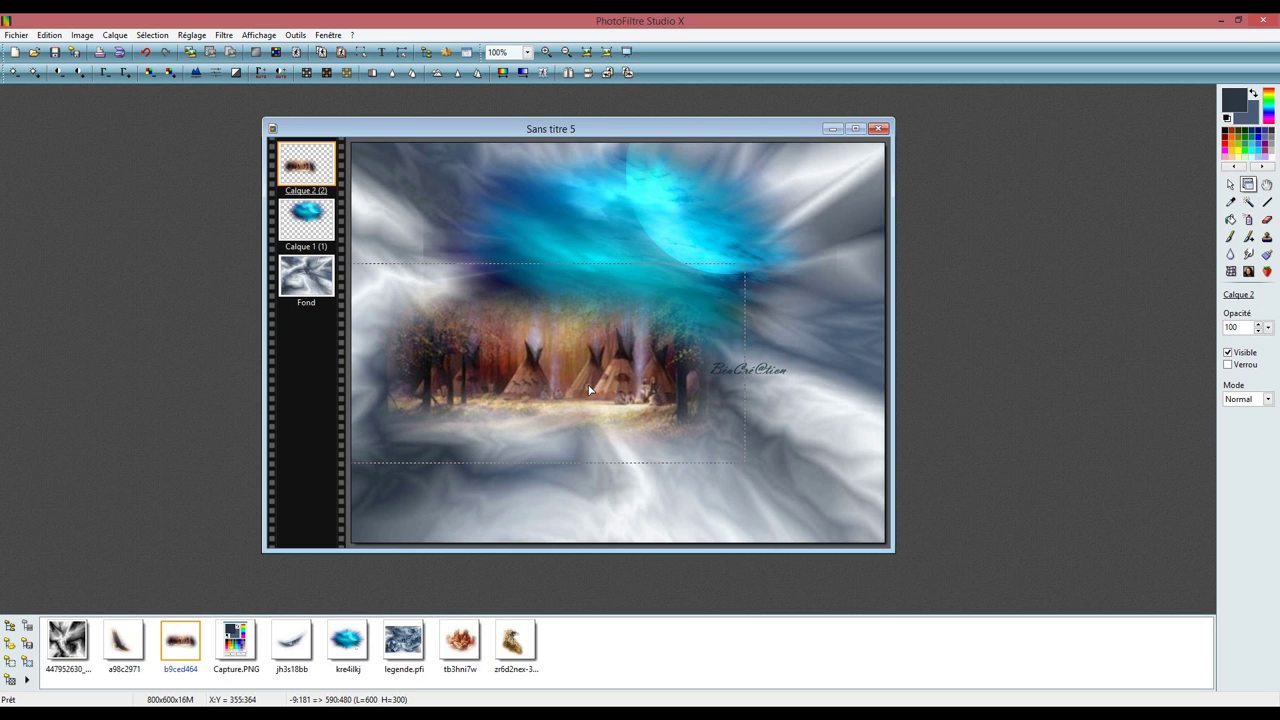
pyautogui.press('Right')
pyautogui.press('Right')
pyautogui.press('Right')
pyautogui.press('Right')
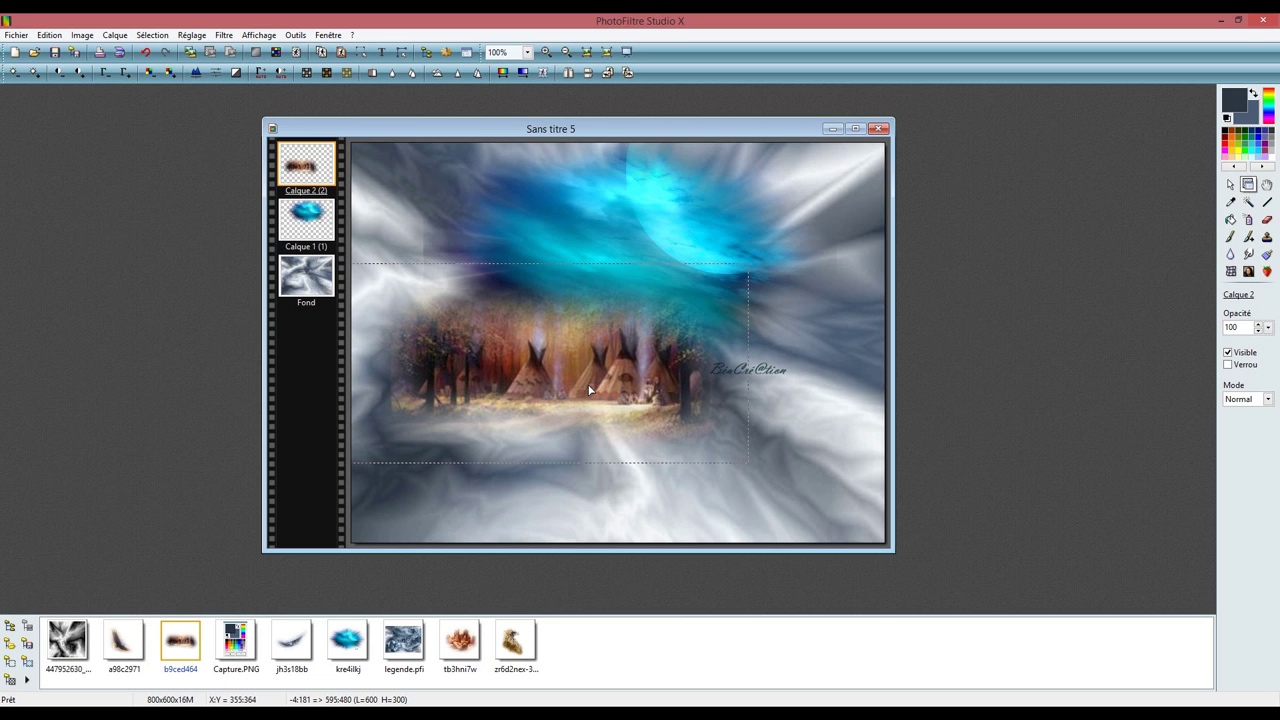
pyautogui.press('Right')
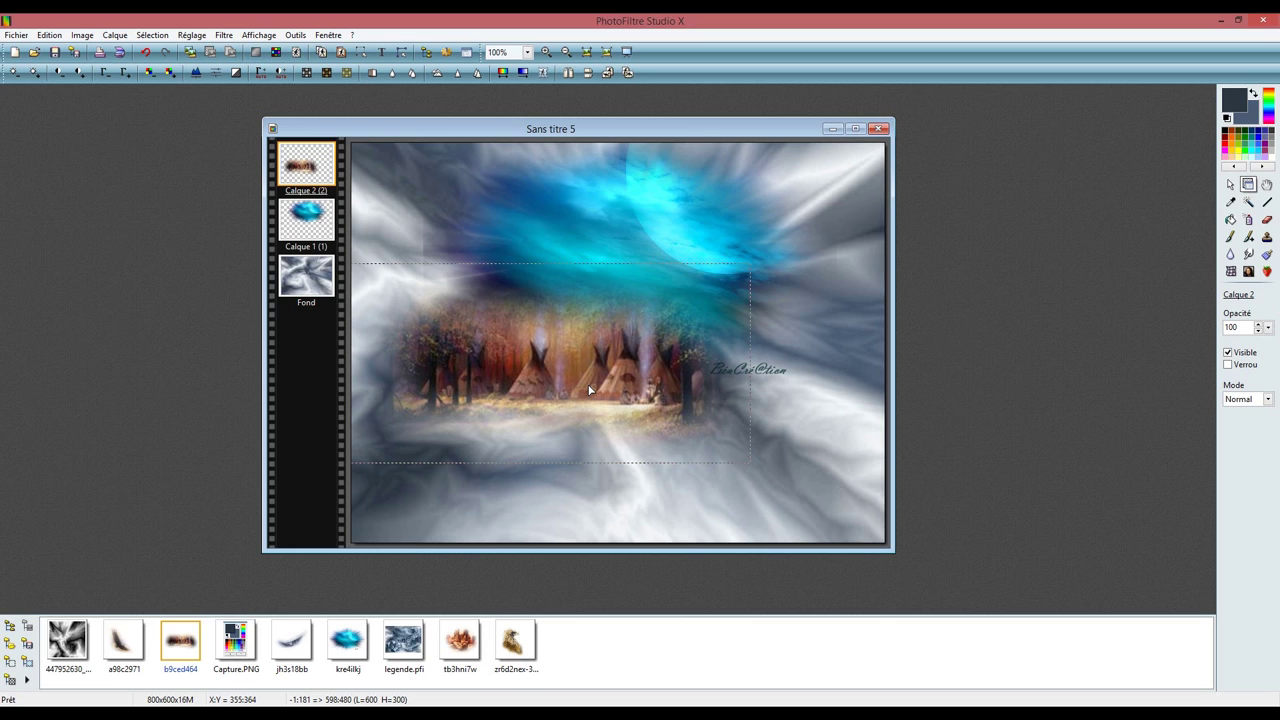
# Nudge the tepee layer up until its upper-left corner is at X -1, Y 171
pyautogui.press('Up')
pyautogui.press('Up')
pyautogui.press('Up')
pyautogui.press('Up')
pyautogui.press('Up')
pyautogui.press('Up')
pyautogui.press('Up')
pyautogui.press('Up')
pyautogui.press('Up')
pyautogui.press('Up')
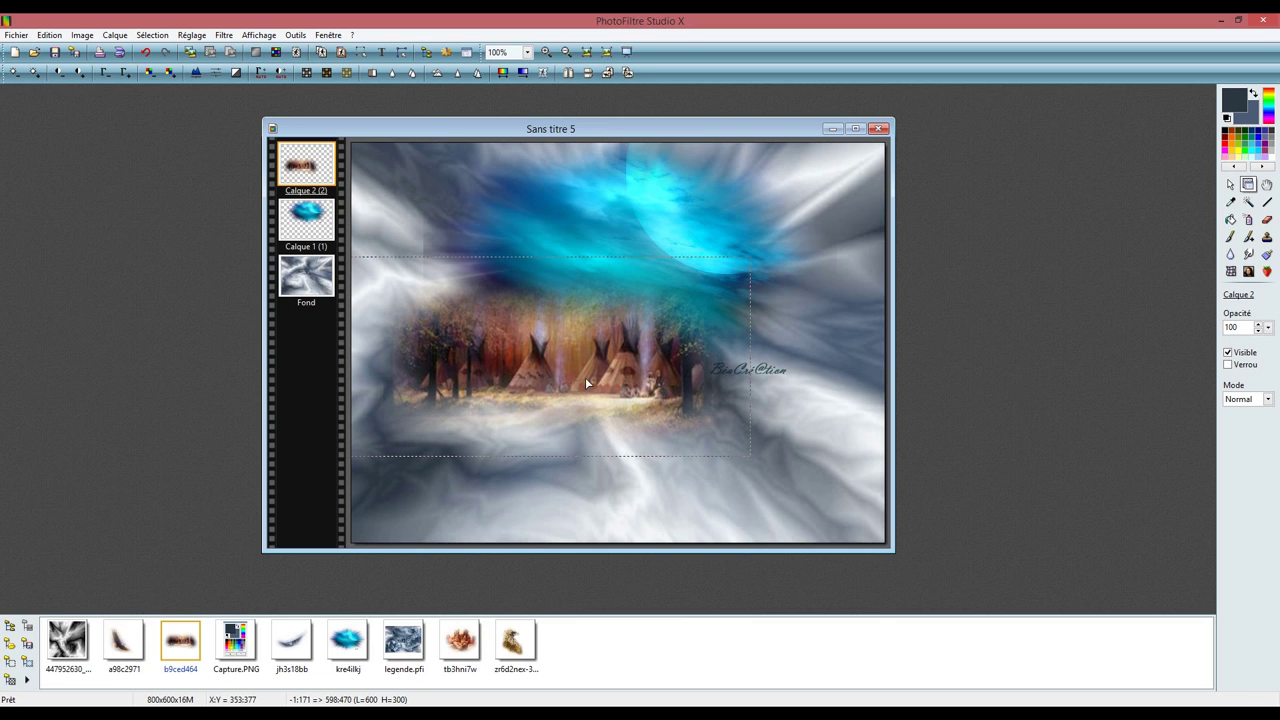
# Add the tb3hni7w image as a layer, flip it horizontally and place its upper-left corner at about X -1, Y 314
pyautogui.click(470, 646)
pyautogui.moveTo(470, 646); pyautogui.dragTo(509, 441)
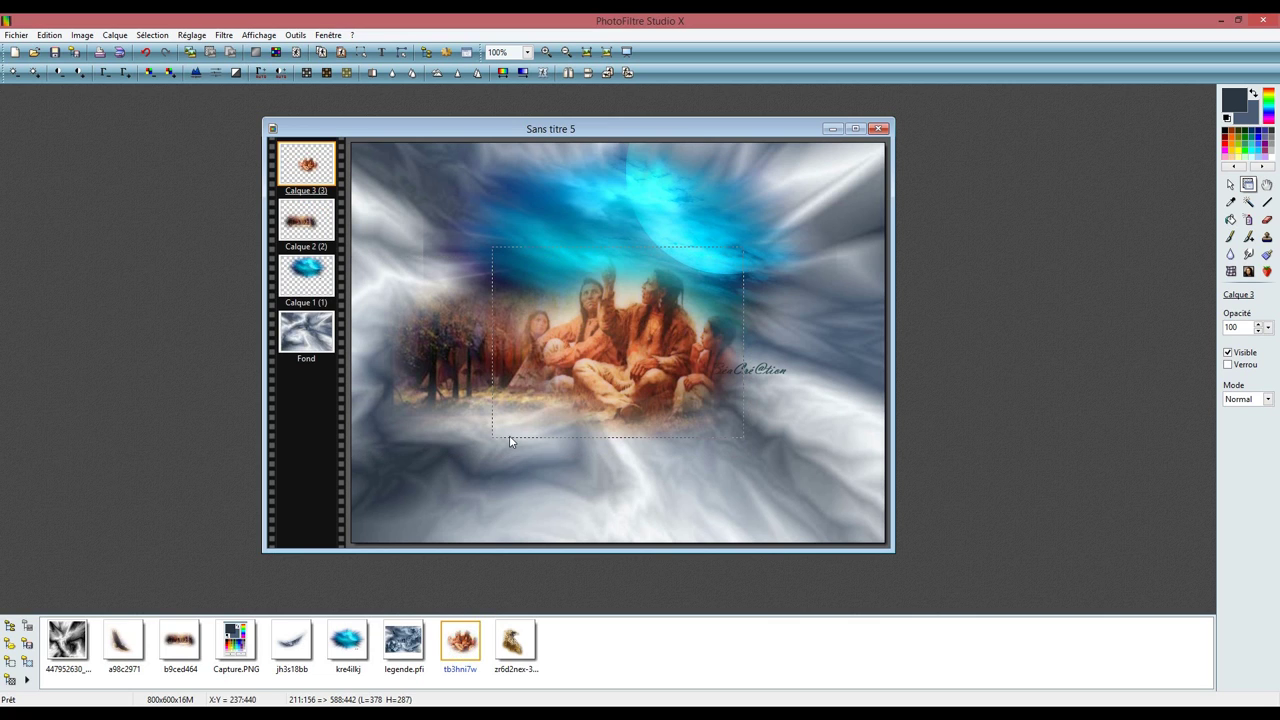
pyautogui.click(569, 75)
pyautogui.moveTo(604, 349); pyautogui.dragTo(457, 440)
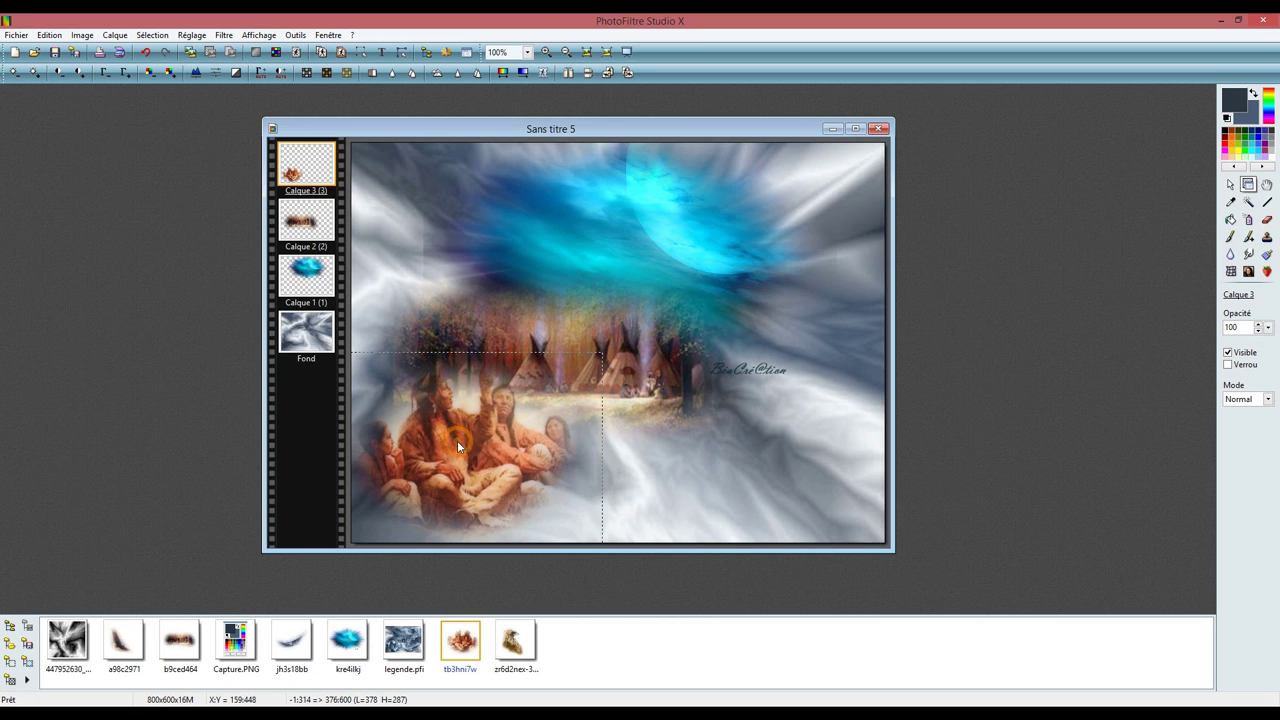
# Set the seated-group layer manually to X -8, Y 281 and a width of 423 pixels, keeping proportions
pyautogui.rightClick(457, 440)
pyautogui.click(512, 512)
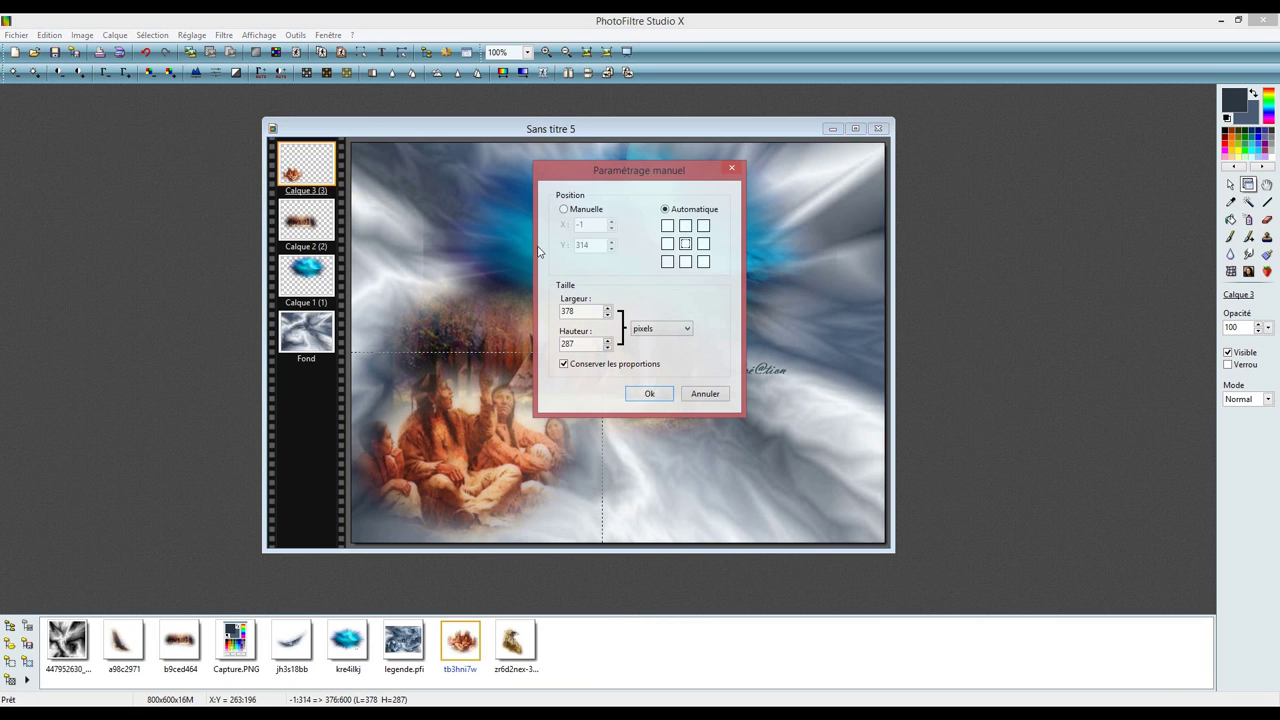
pyautogui.click(564, 208)
pyautogui.moveTo(592, 224); pyautogui.dragTo(570, 235)
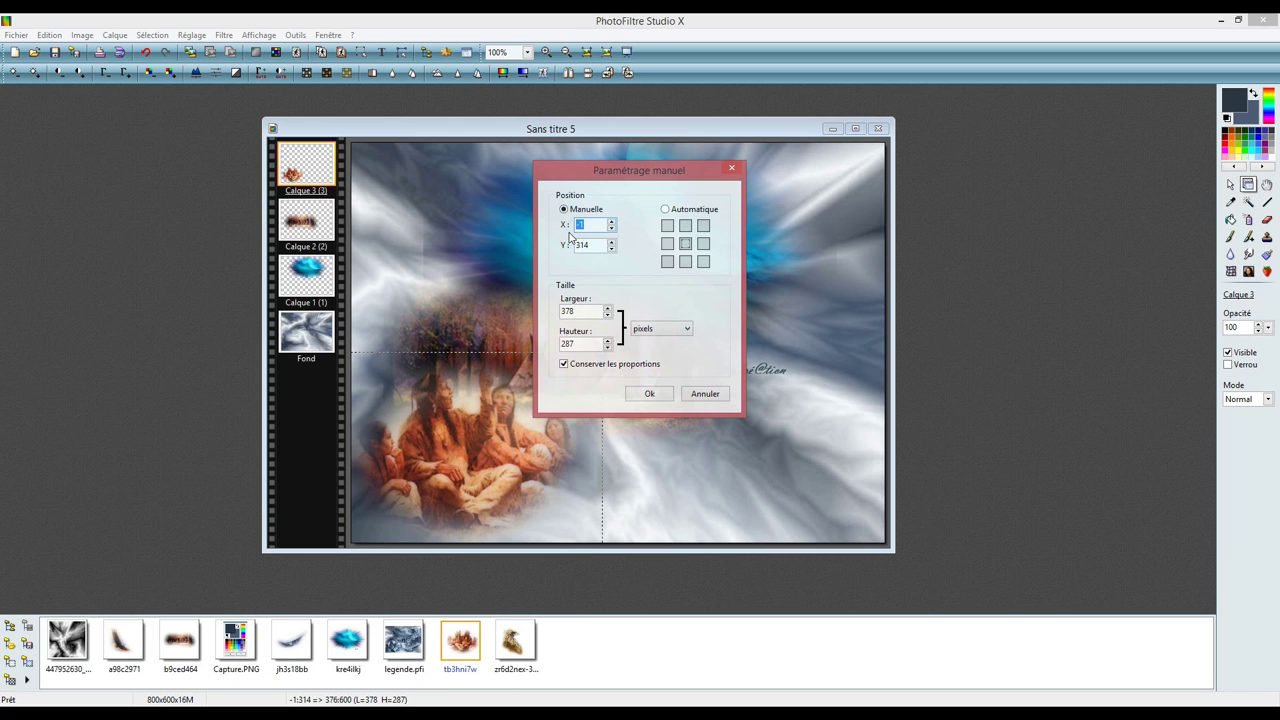
pyautogui.write('-')
pyautogui.moveTo(596, 245); pyautogui.dragTo(570, 252)
pyautogui.write('281')
pyautogui.moveTo(598, 312); pyautogui.dragTo(556, 315)
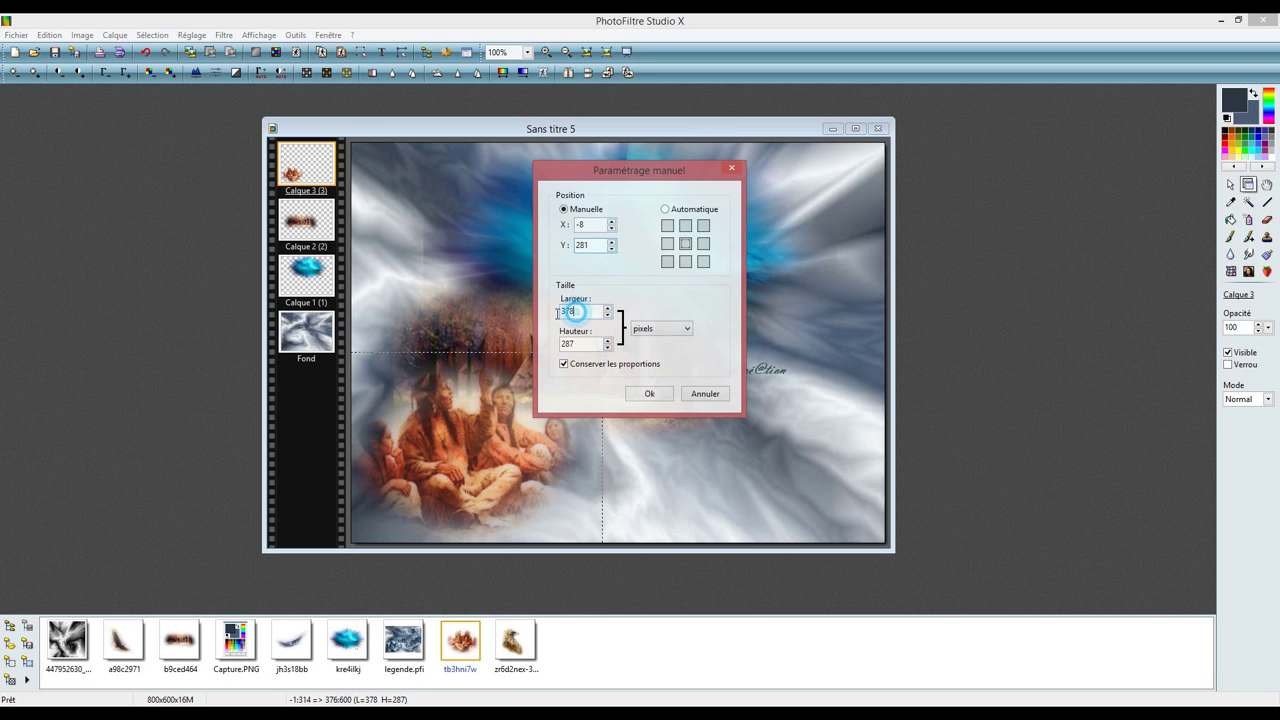
pyautogui.write('423')
pyautogui.click(649, 393)
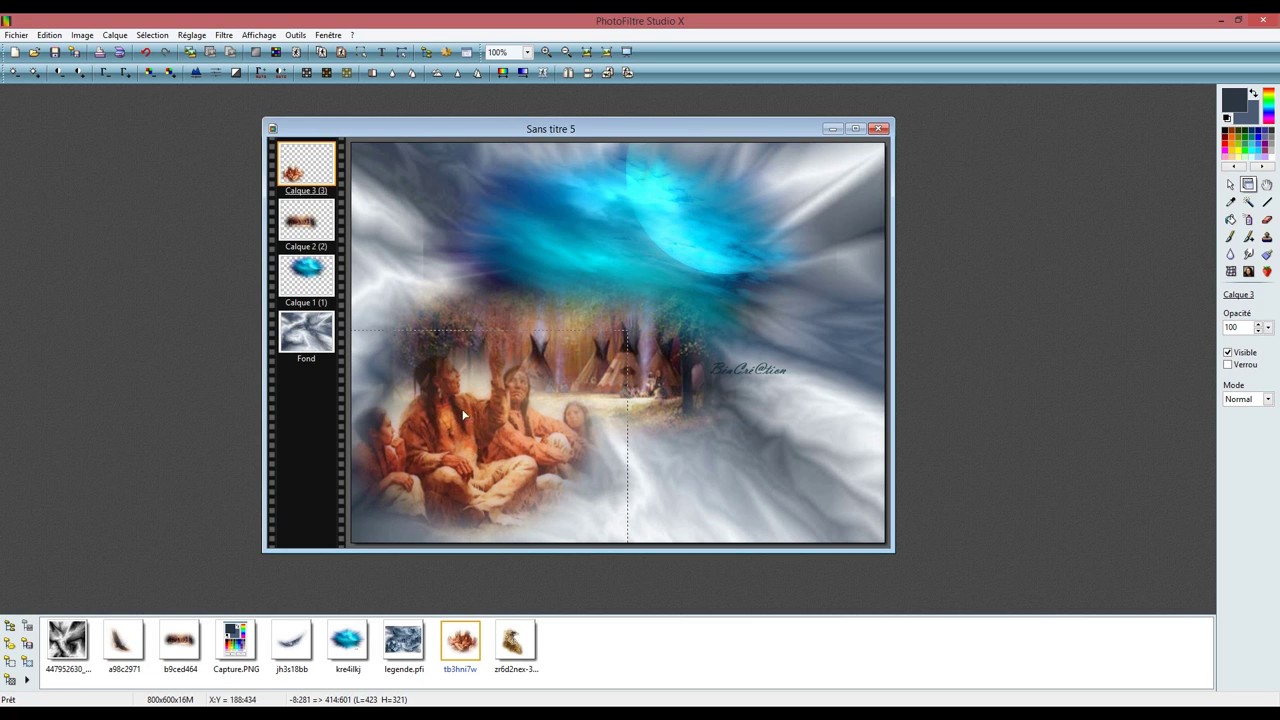
# Duplicate the seated-group layer, increase the copy's contrast by one step and merge it with the layer below
pyautogui.rightClick(303, 164)
pyautogui.click(366, 400)
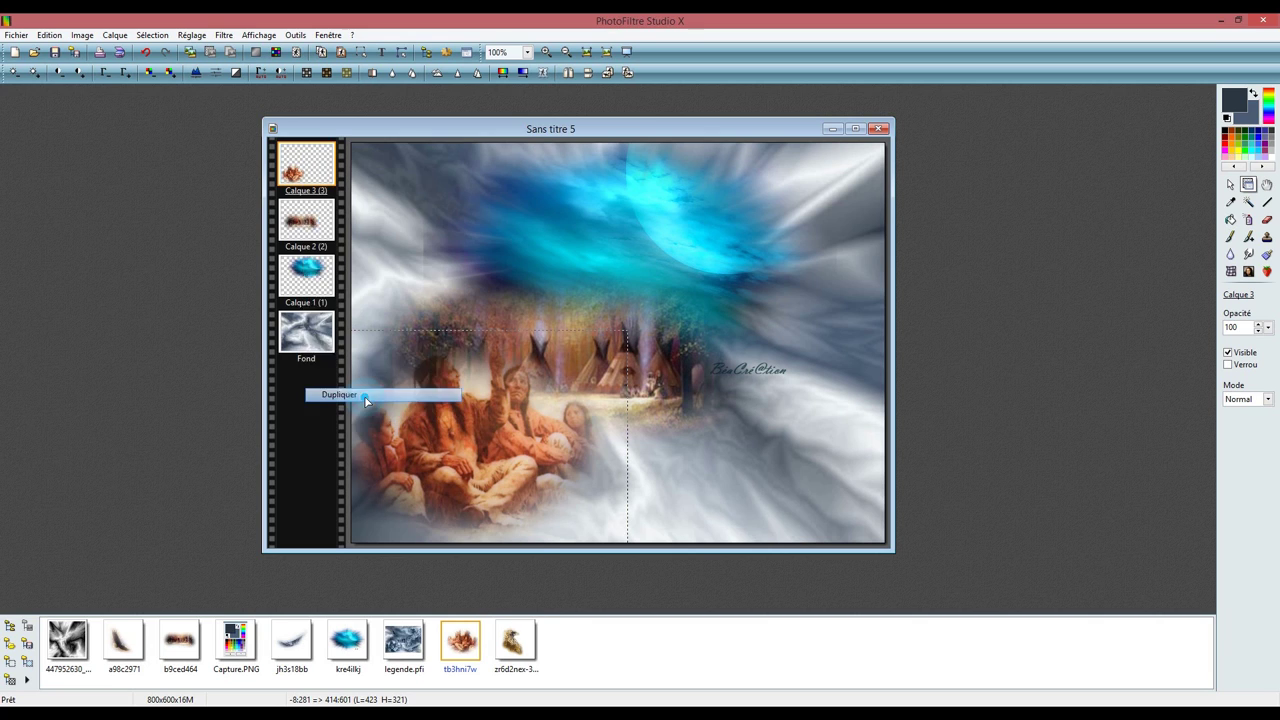
pyautogui.click(81, 77)
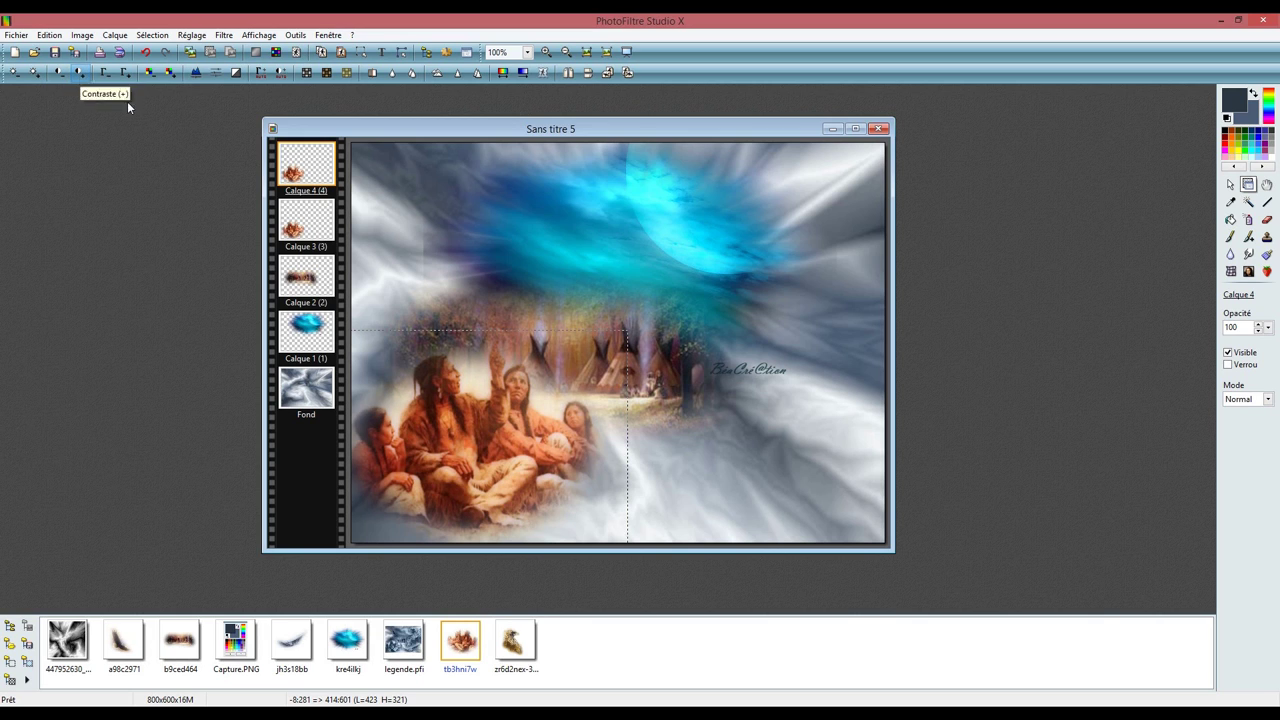
pyautogui.rightClick(310, 167)
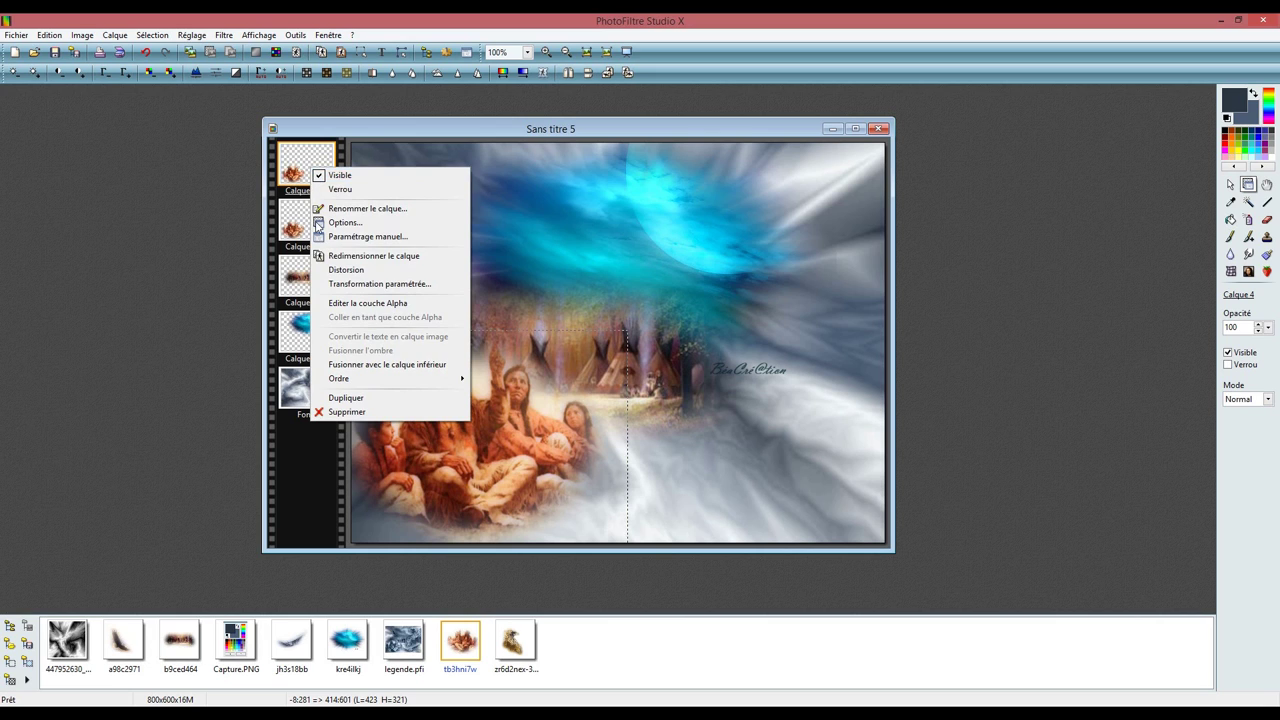
pyautogui.click(415, 367)
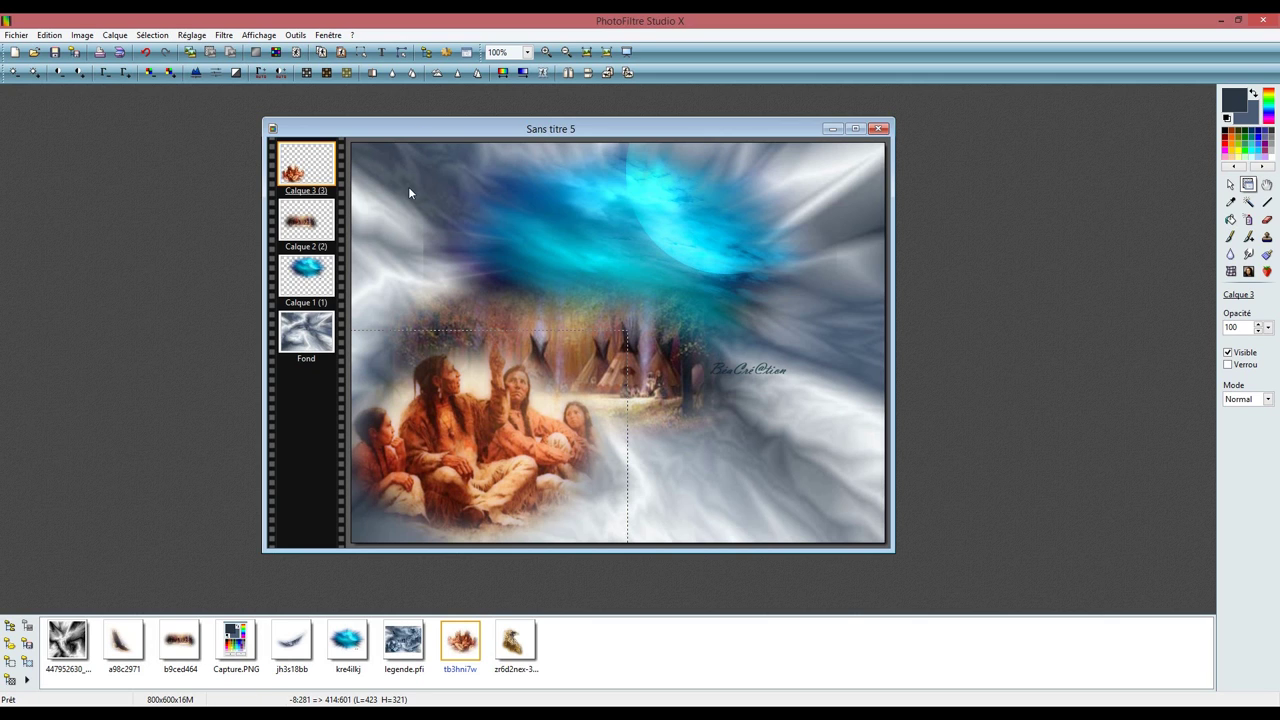
# Add the a98c2971 flying eagle as a layer and set it to X 116, Y 48 and 195 pixels wide, keeping proportions
pyautogui.click(134, 652)
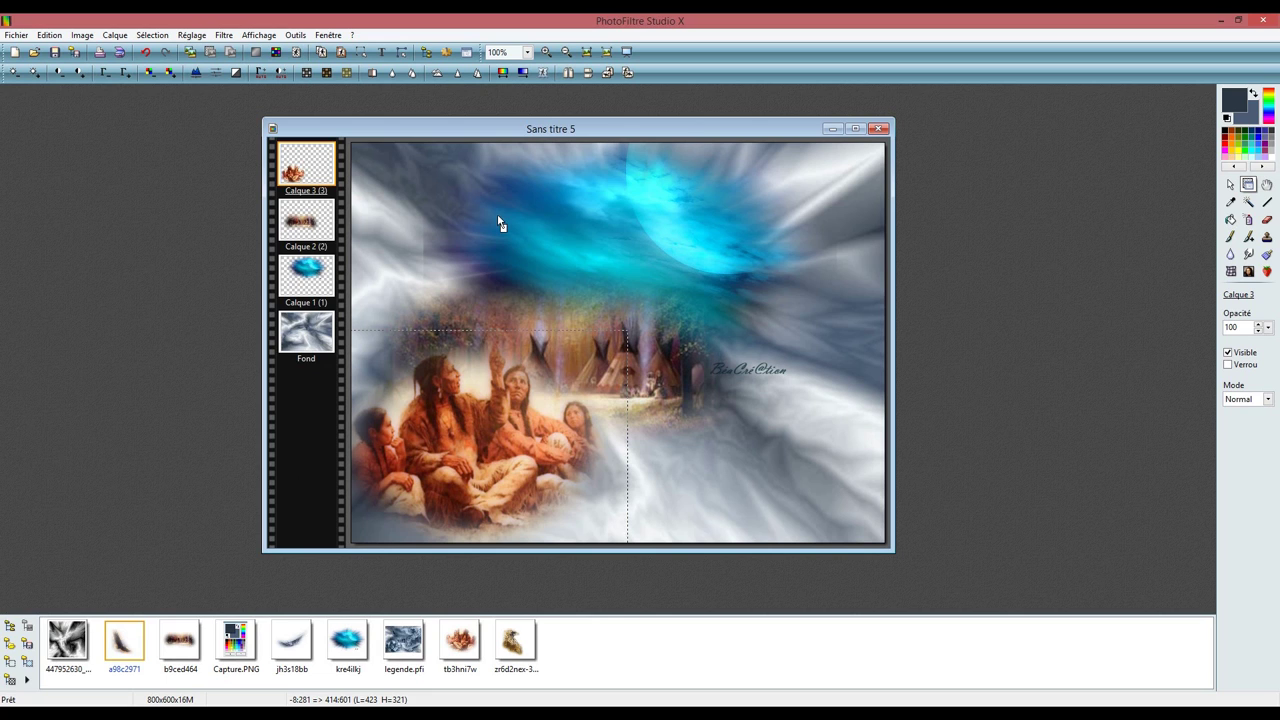
pyautogui.hotkey('ctrl', 'v')
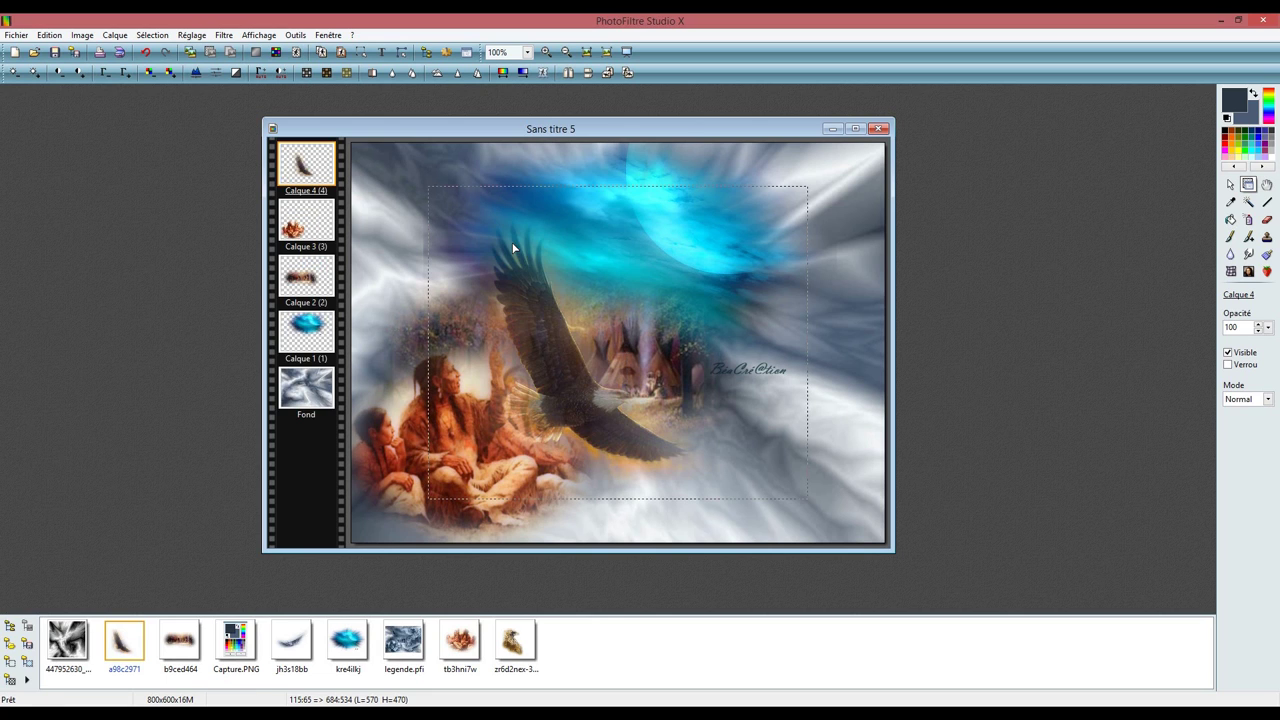
pyautogui.rightClick(292, 162)
pyautogui.click(330, 232)
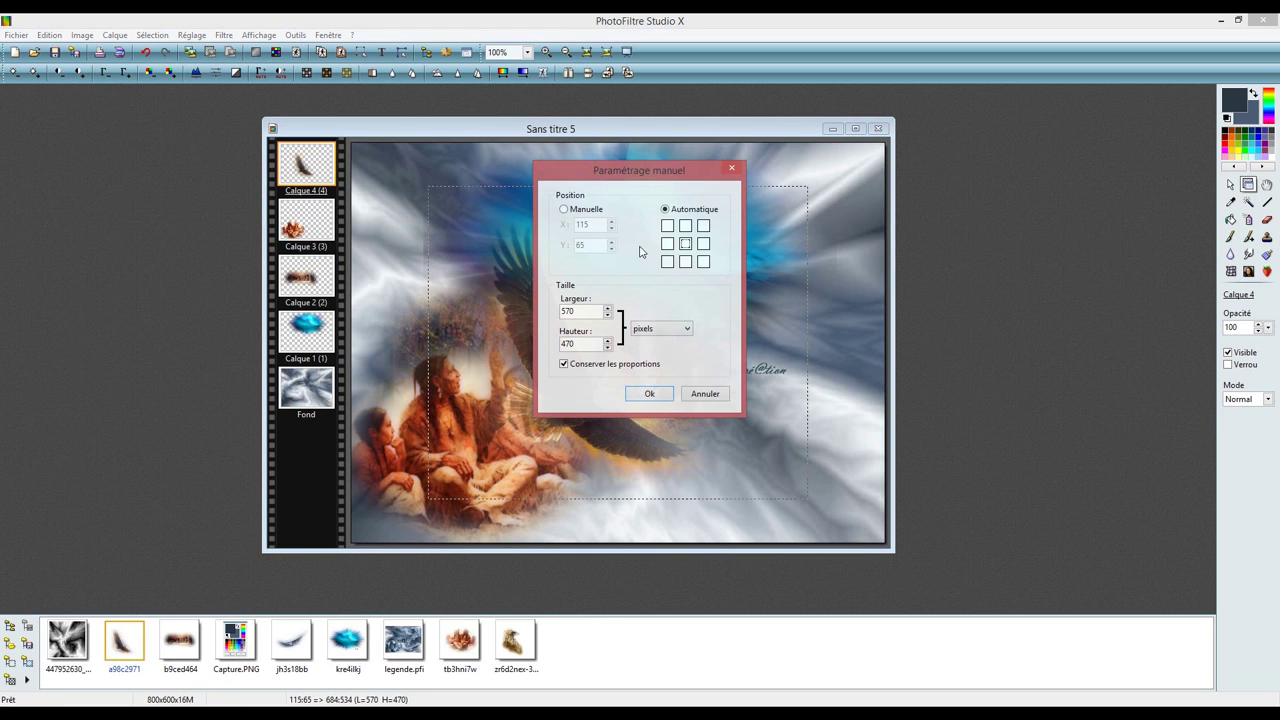
pyautogui.click(564, 209)
pyautogui.click(590, 224)
pyautogui.moveTo(590, 224); pyautogui.dragTo(572, 237)
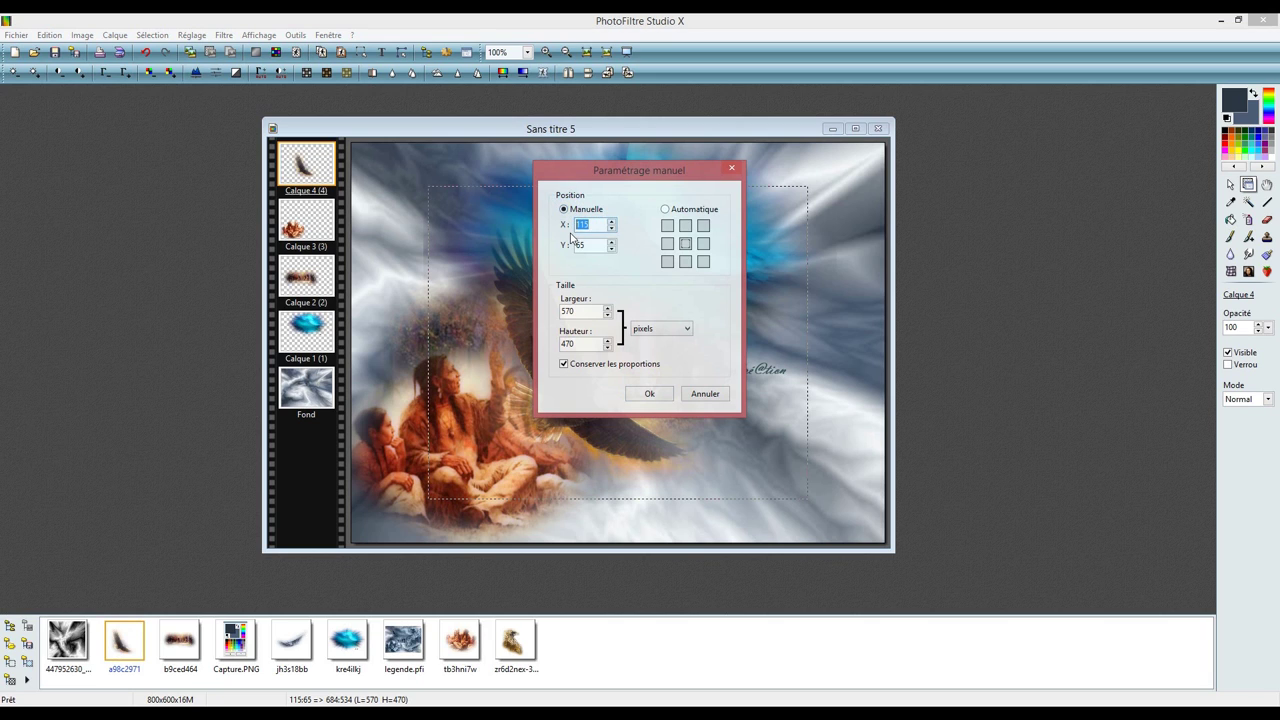
pyautogui.write('11')
pyautogui.moveTo(593, 246); pyautogui.dragTo(567, 252)
pyautogui.moveTo(582, 313); pyautogui.dragTo(556, 313)
pyautogui.write('195')
pyautogui.click(640, 394)
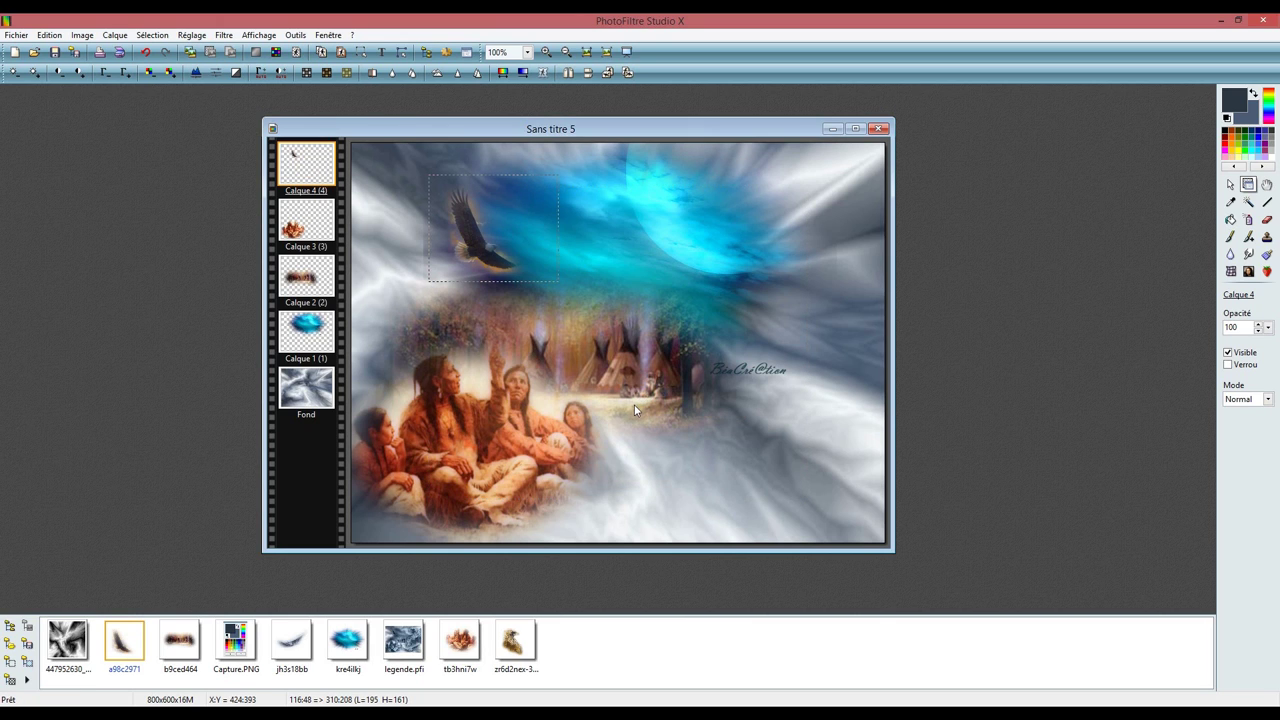
# Add the zr6d2nex-3 eagle image as a layer, flip it horizontally and move its upper-left corner to about X 221, Y -91
pyautogui.click(505, 657)
pyautogui.moveTo(507, 655); pyautogui.dragTo(668, 295)
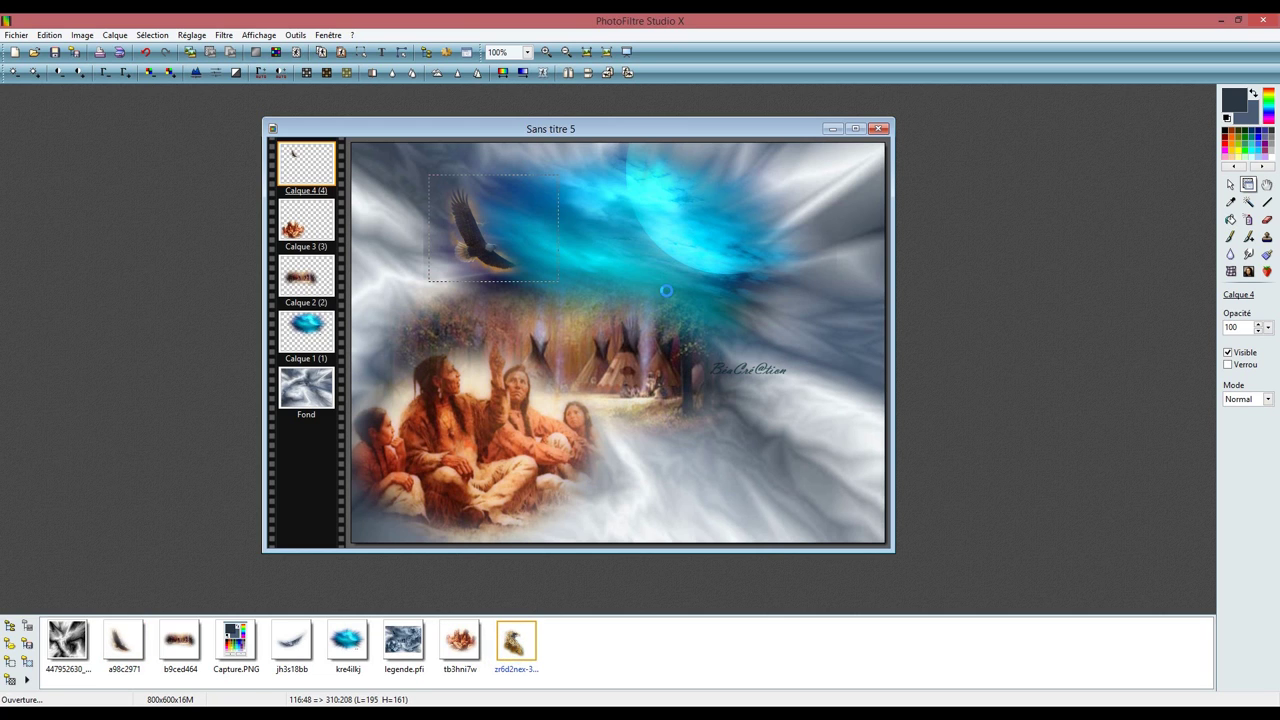
pyautogui.click(568, 76)
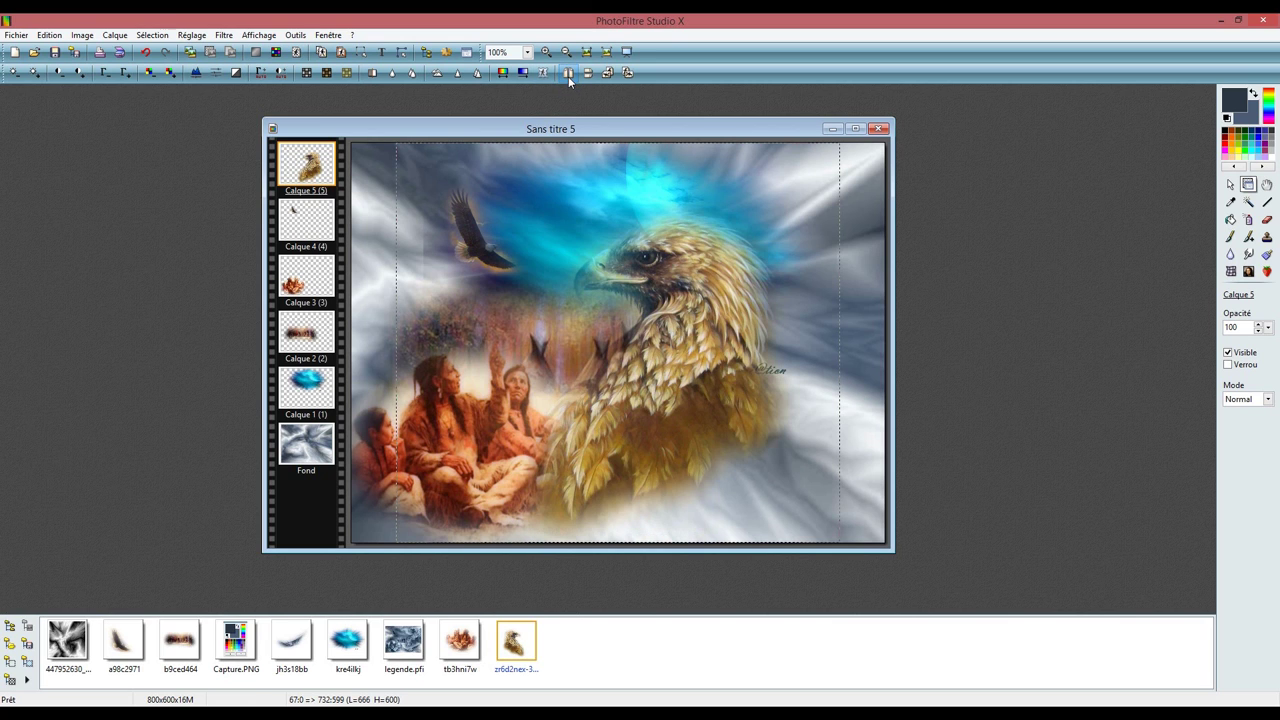
pyautogui.moveTo(705, 383); pyautogui.dragTo(770, 340)
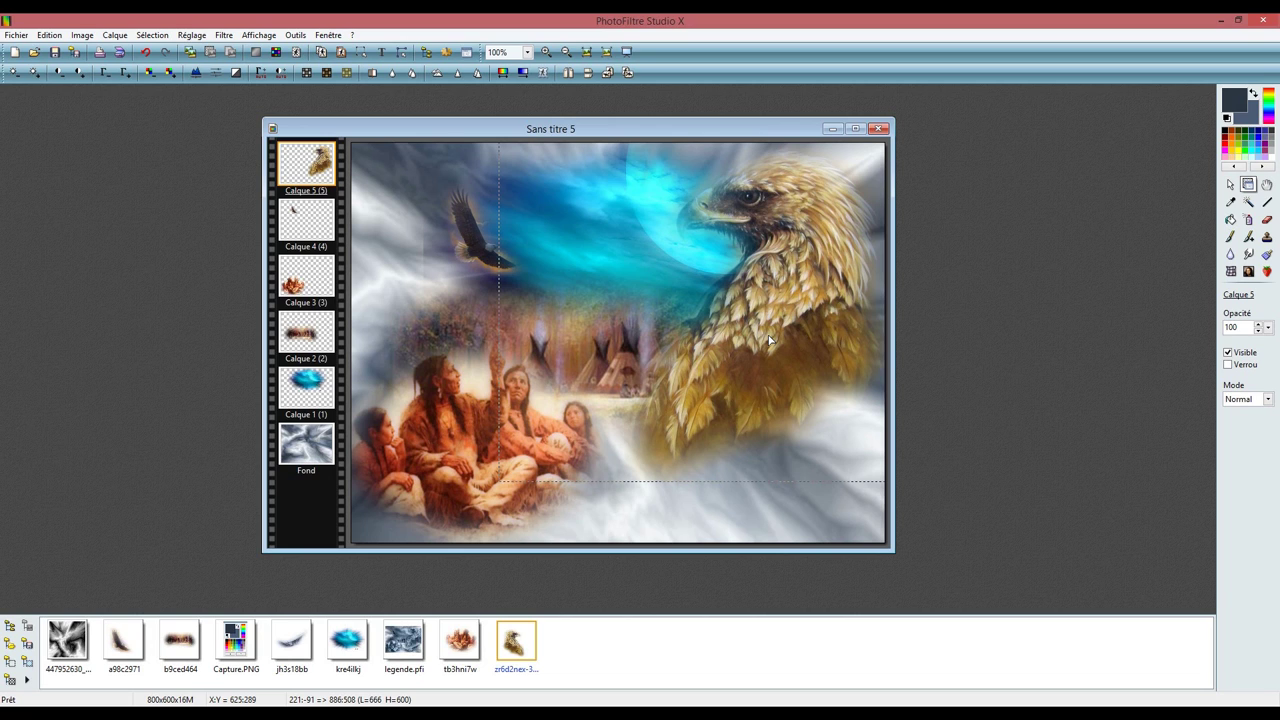
# Nudge the large eagle layer until its upper-left corner is at X 230, Y -96
pyautogui.press('Left')
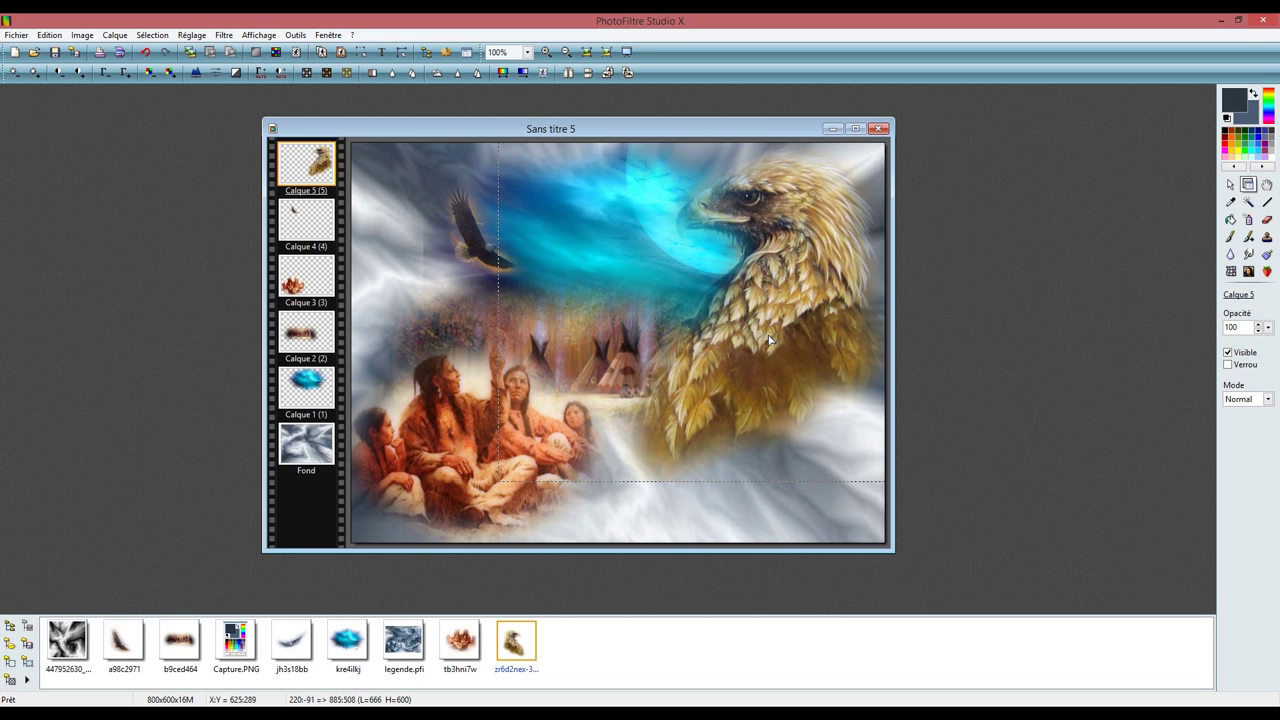
pyautogui.press('Right')
pyautogui.press('Right')
pyautogui.press('Right')
pyautogui.press('Right')
pyautogui.press('Right')
pyautogui.press('Right')
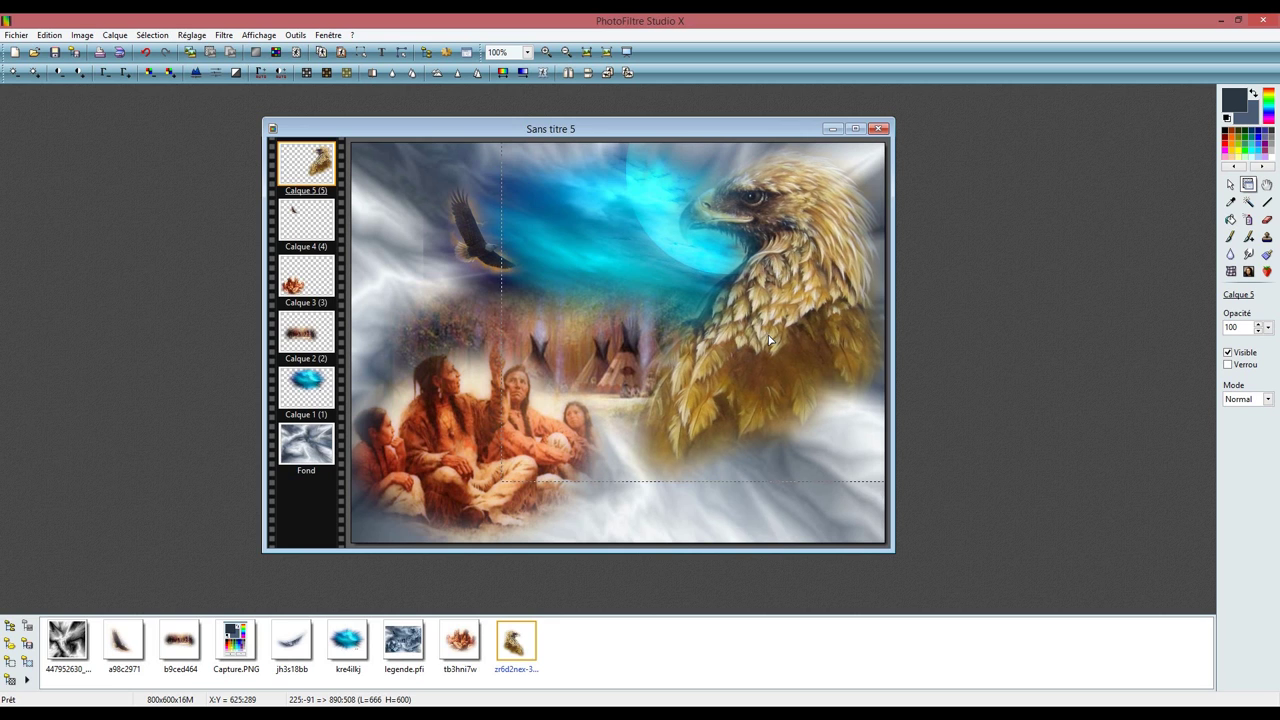
pyautogui.press('Right')
pyautogui.press('Right')
pyautogui.press('Right')
pyautogui.press('Right')
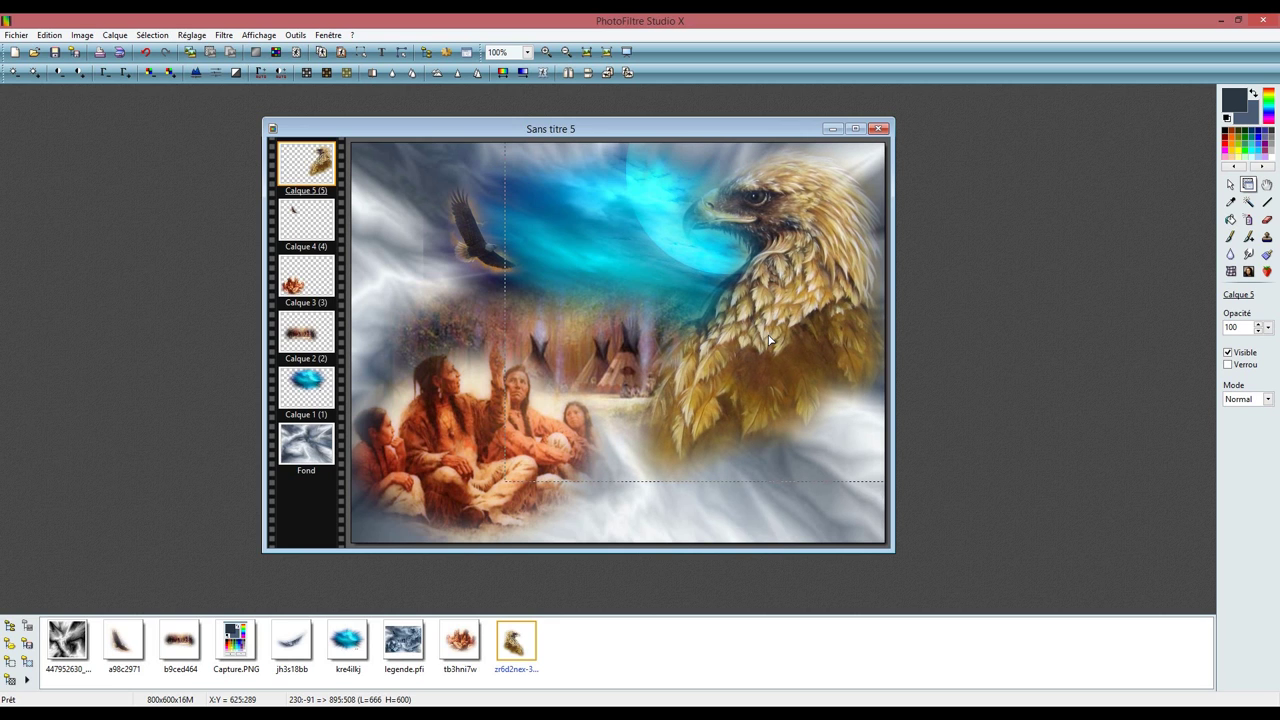
pyautogui.press('Up')
pyautogui.press('Up')
pyautogui.press('Up')
pyautogui.press('Up')
pyautogui.press('Up')
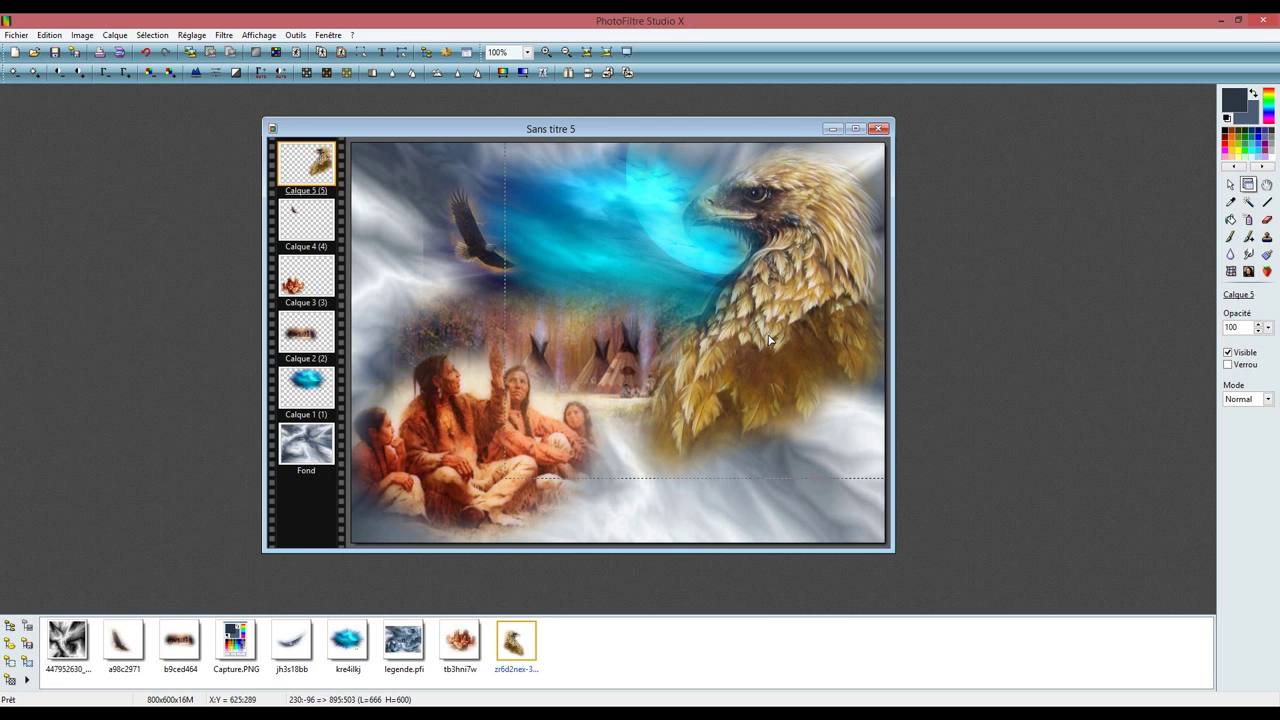
# Add the jh3s18bb feather image as a layer and move its upper-left corner to about X 271, Y 261
pyautogui.click(284, 651)
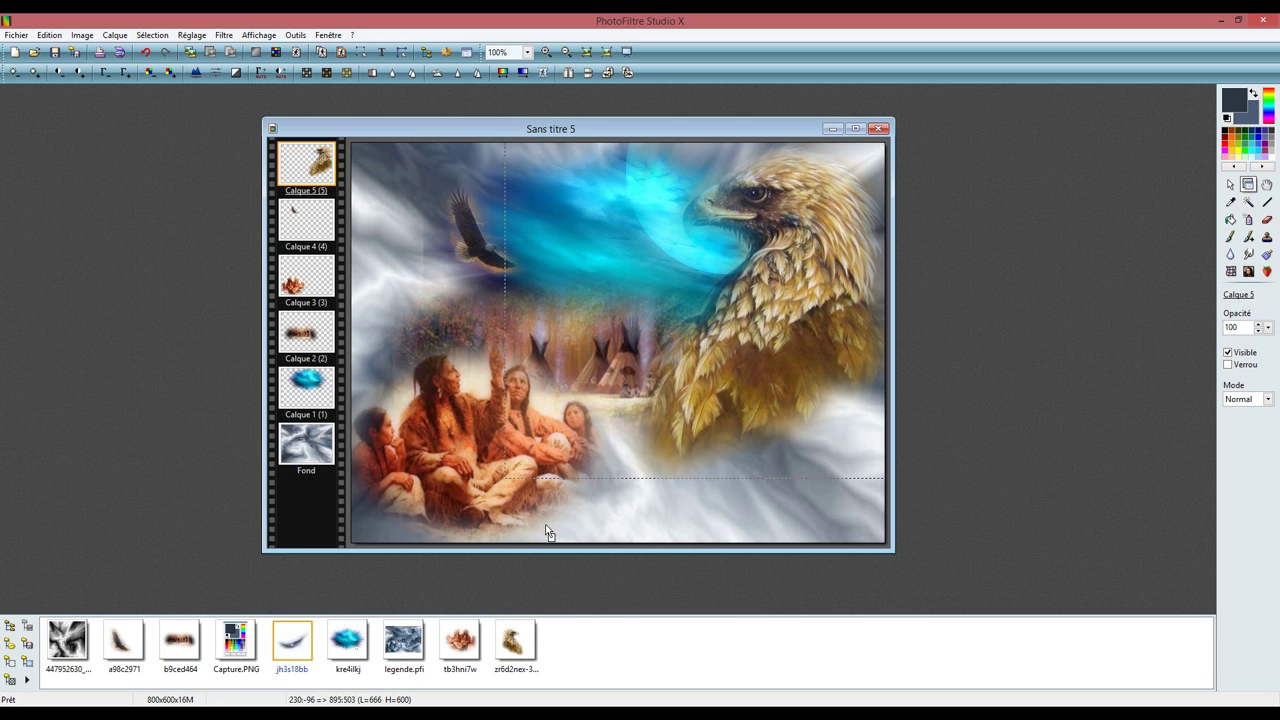
pyautogui.moveTo(742, 443); pyautogui.dragTo(742, 436)
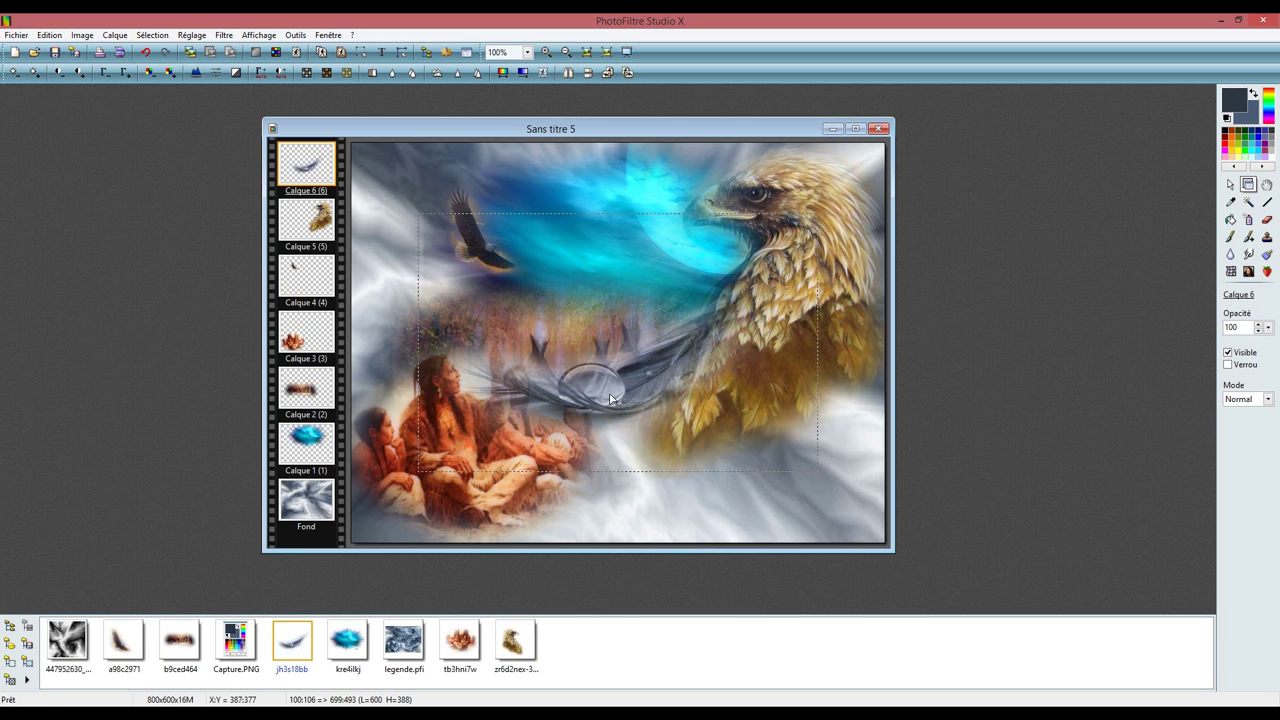
pyautogui.moveTo(653, 424); pyautogui.dragTo(727, 502)
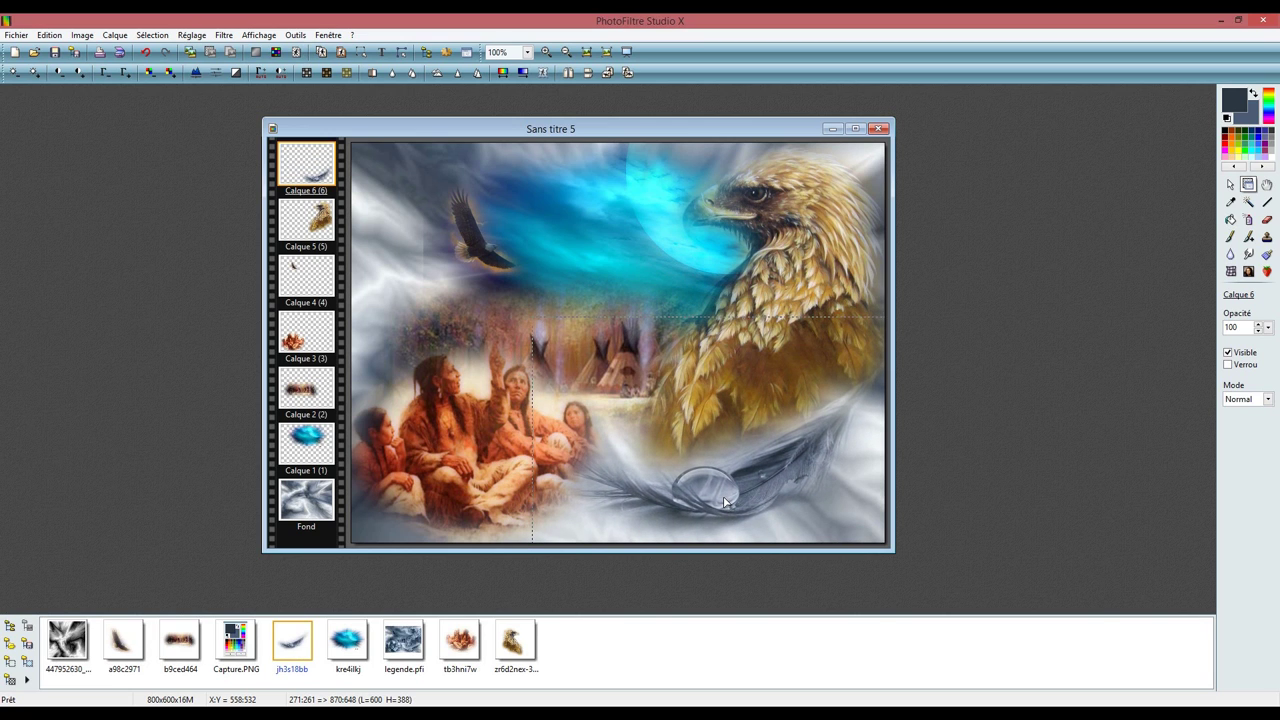
# Nudge the feather layer until its upper-left corner is at X 282, Y 260
pyautogui.press('Right')
pyautogui.press('Right')
pyautogui.press('Right')
pyautogui.press('Right')
pyautogui.press('Right')
pyautogui.press('Right')
pyautogui.press('Right')
pyautogui.press('Right')
pyautogui.press('Right')
pyautogui.press('Right')
pyautogui.press('Right')
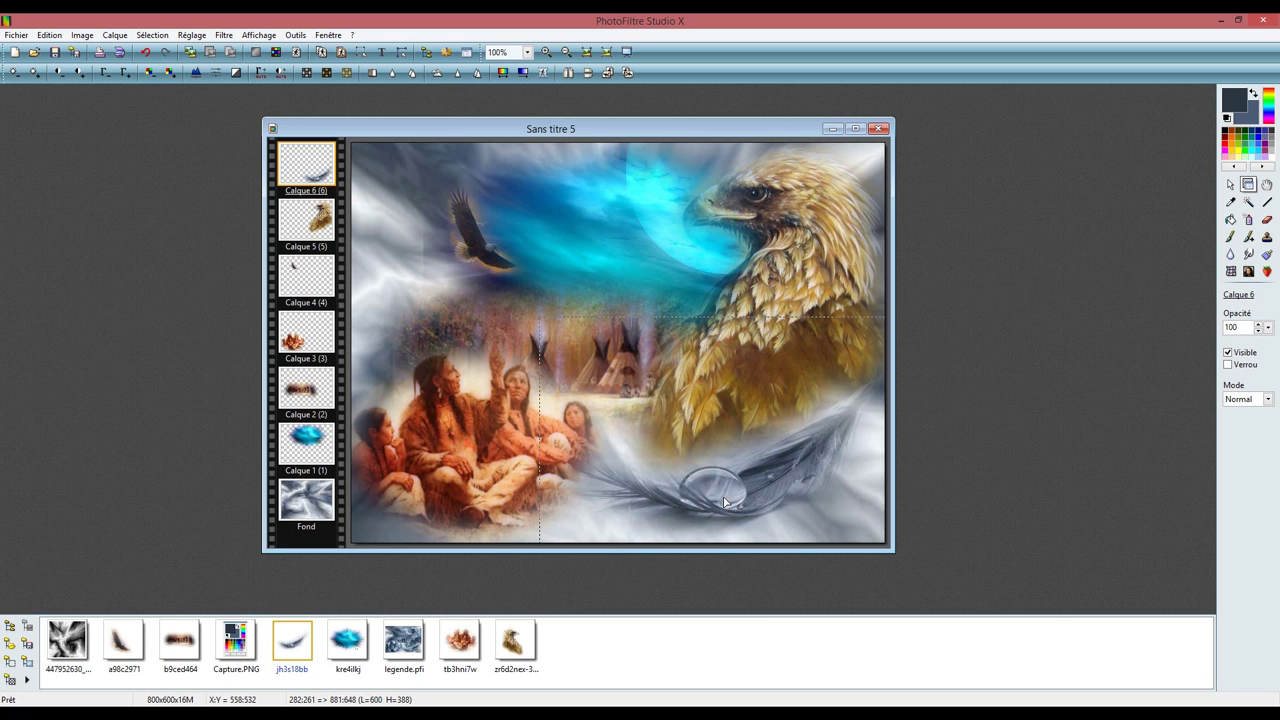
pyautogui.press('Down')
pyautogui.press('Up')
pyautogui.press('Up')
# Smudge the hard left edge of the blue cloud on Calque 1 with the finger tool at radius 20
pyautogui.moveTo(568, 140); pyautogui.dragTo(522, 150)
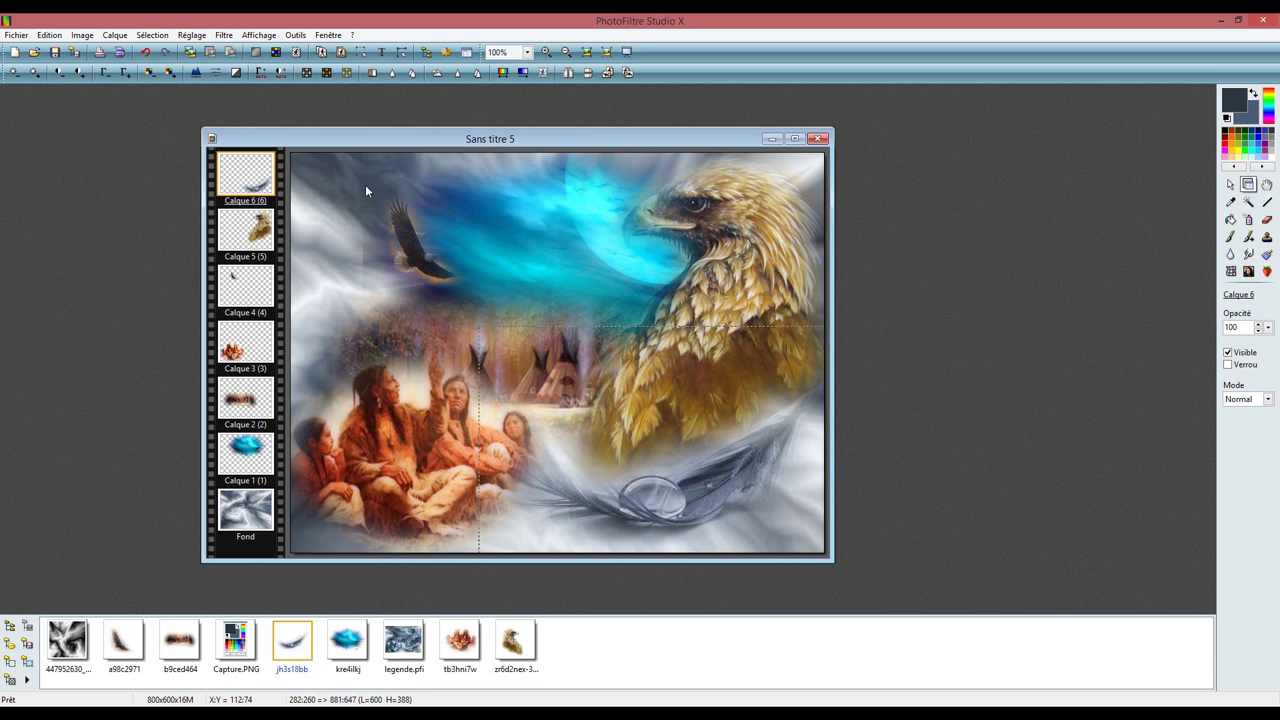
pyautogui.click(250, 465)
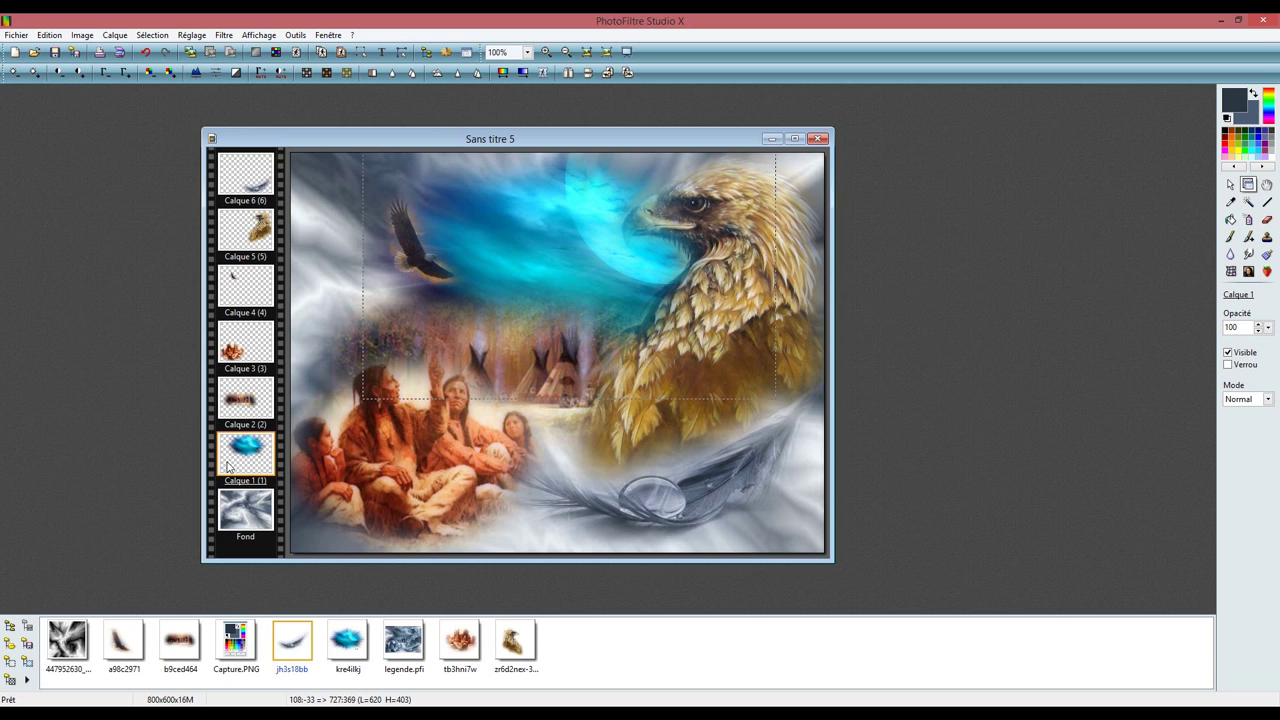
pyautogui.click(1248, 254)
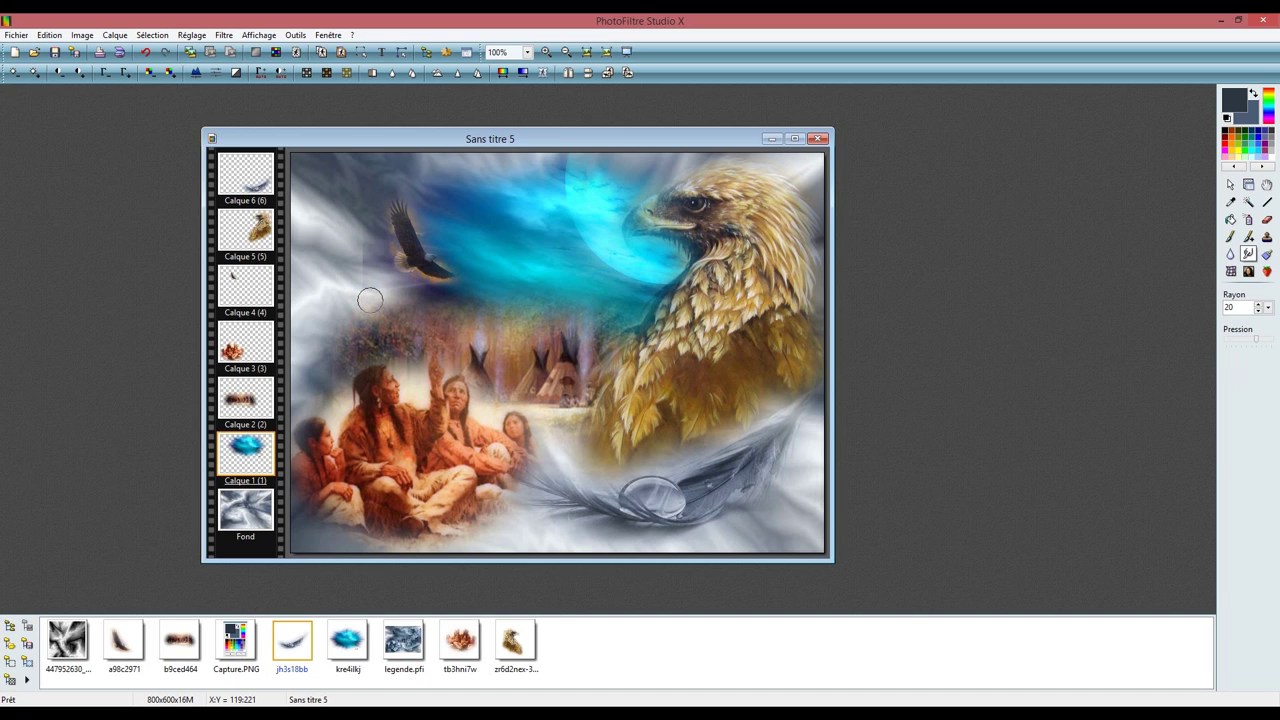
pyautogui.click(1258, 344)
pyautogui.click(364, 302)
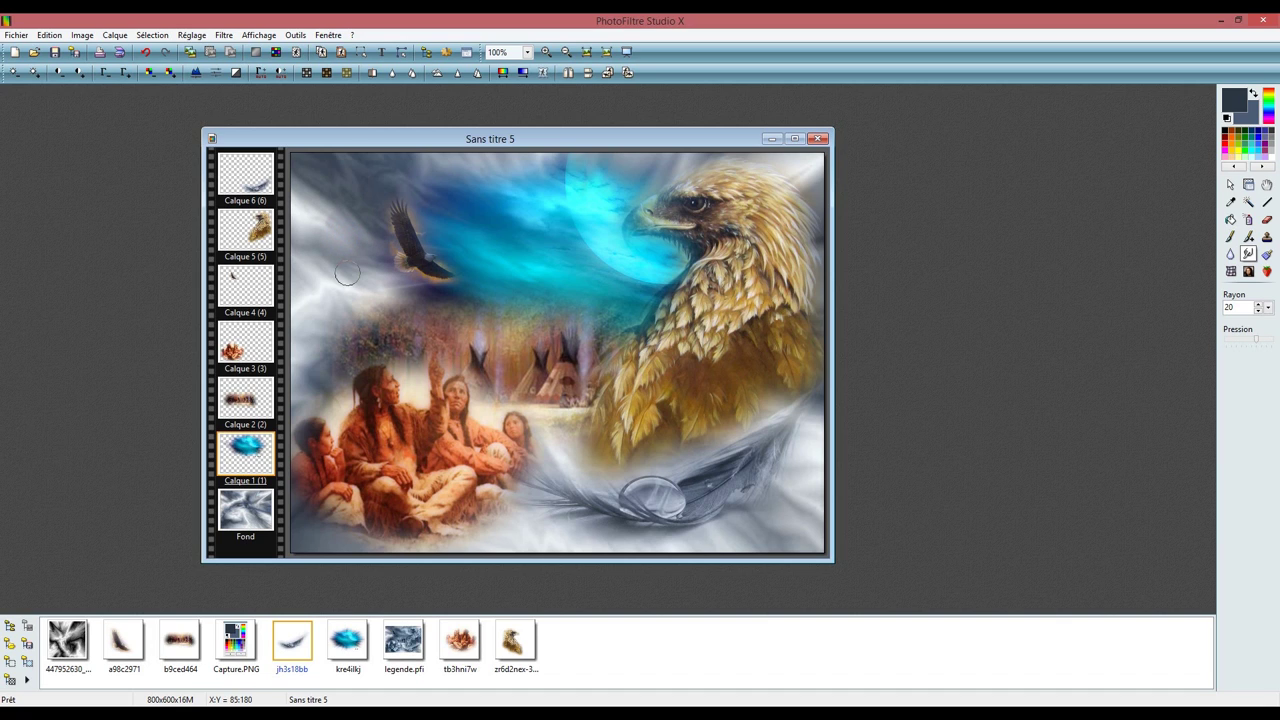
# Undo the smudge strokes made on the blue cloud layer
pyautogui.click(145, 56)
pyautogui.click(145, 56)
pyautogui.click(145, 56)
pyautogui.click(145, 56)
pyautogui.click(145, 56)
pyautogui.click(145, 56)
pyautogui.click(146, 57)
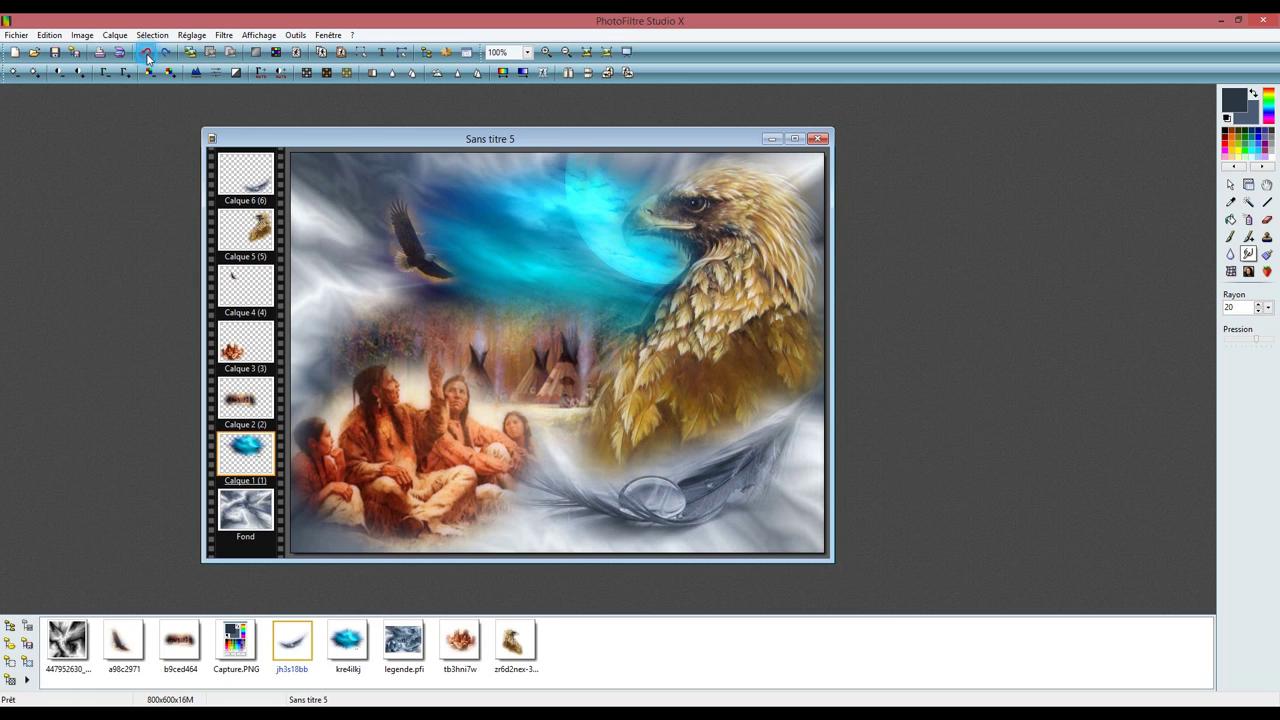
pyautogui.click(146, 57)
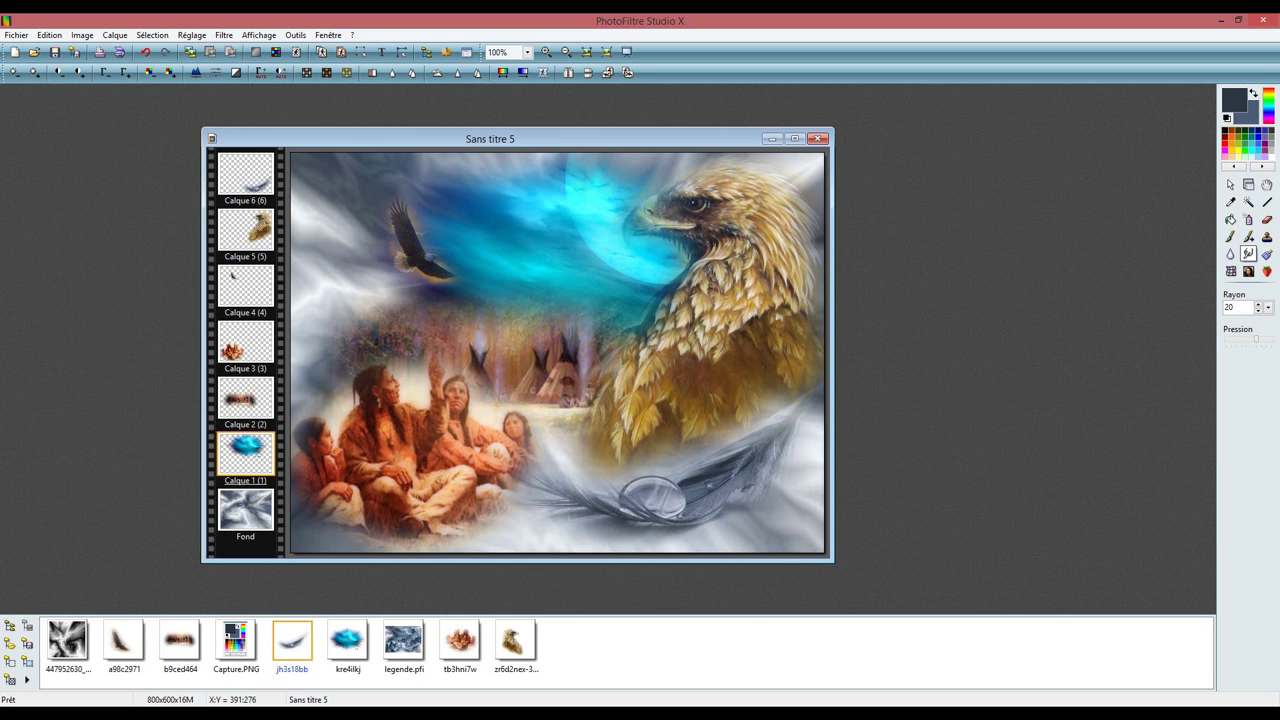
# Merge the feather layer Calque 6 downward layer by layer until all layers above Fond are combined in Calque 1
pyautogui.click(1231, 186)
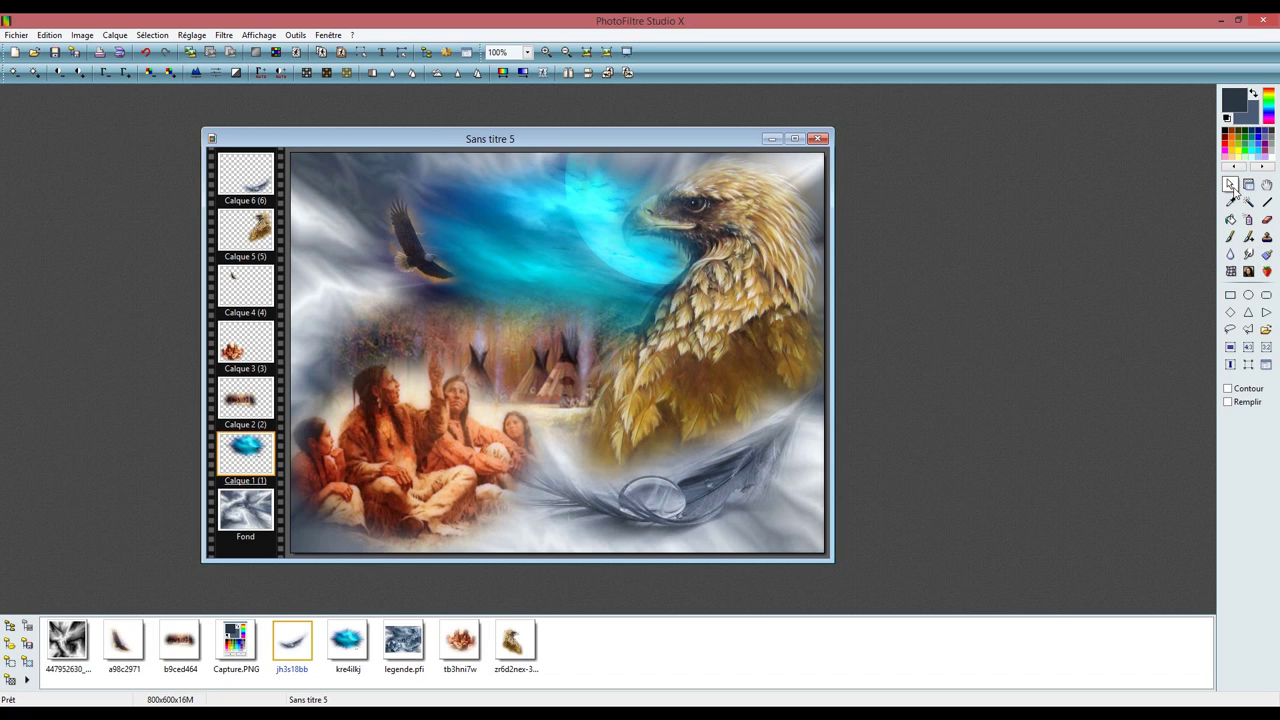
pyautogui.click(240, 176)
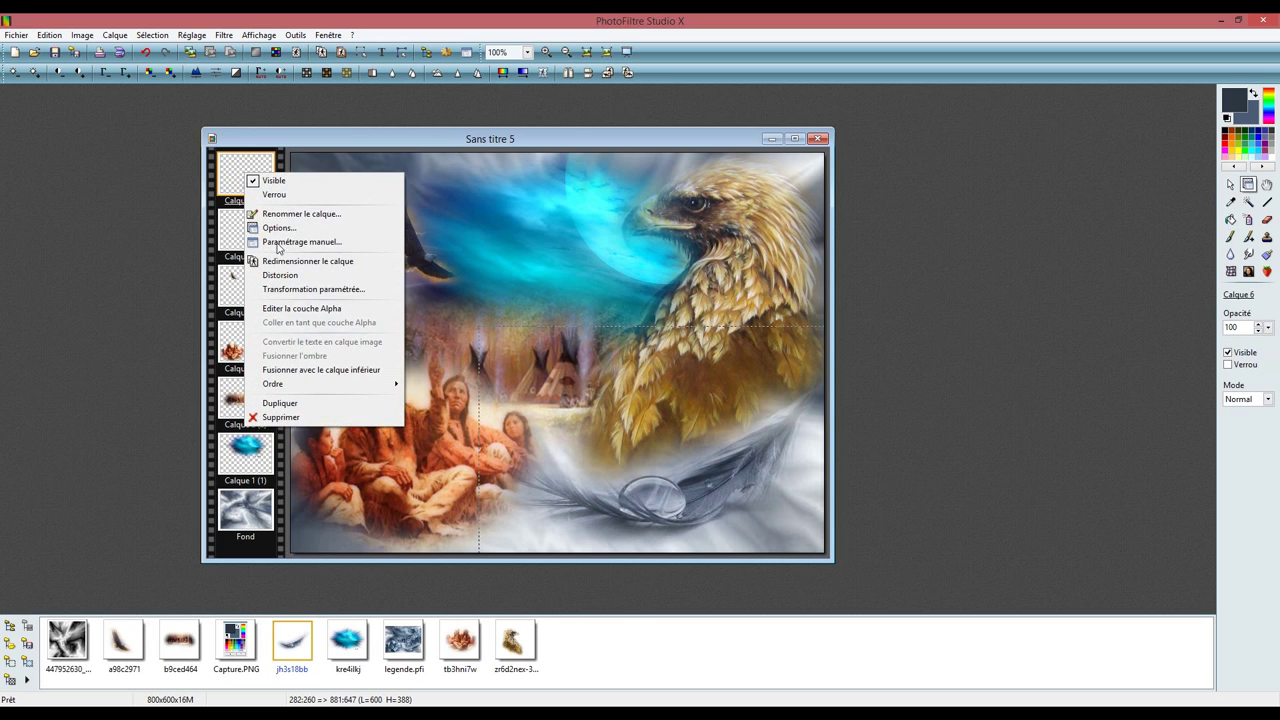
pyautogui.click(338, 367)
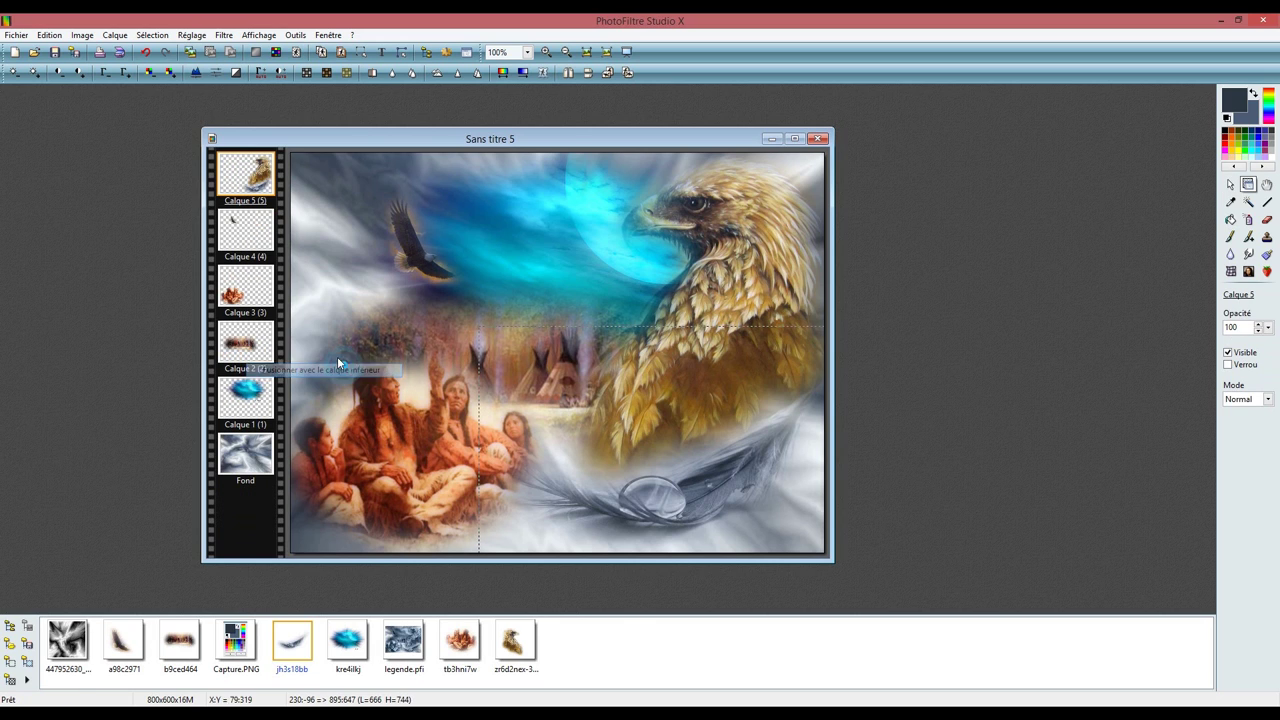
pyautogui.rightClick(248, 186)
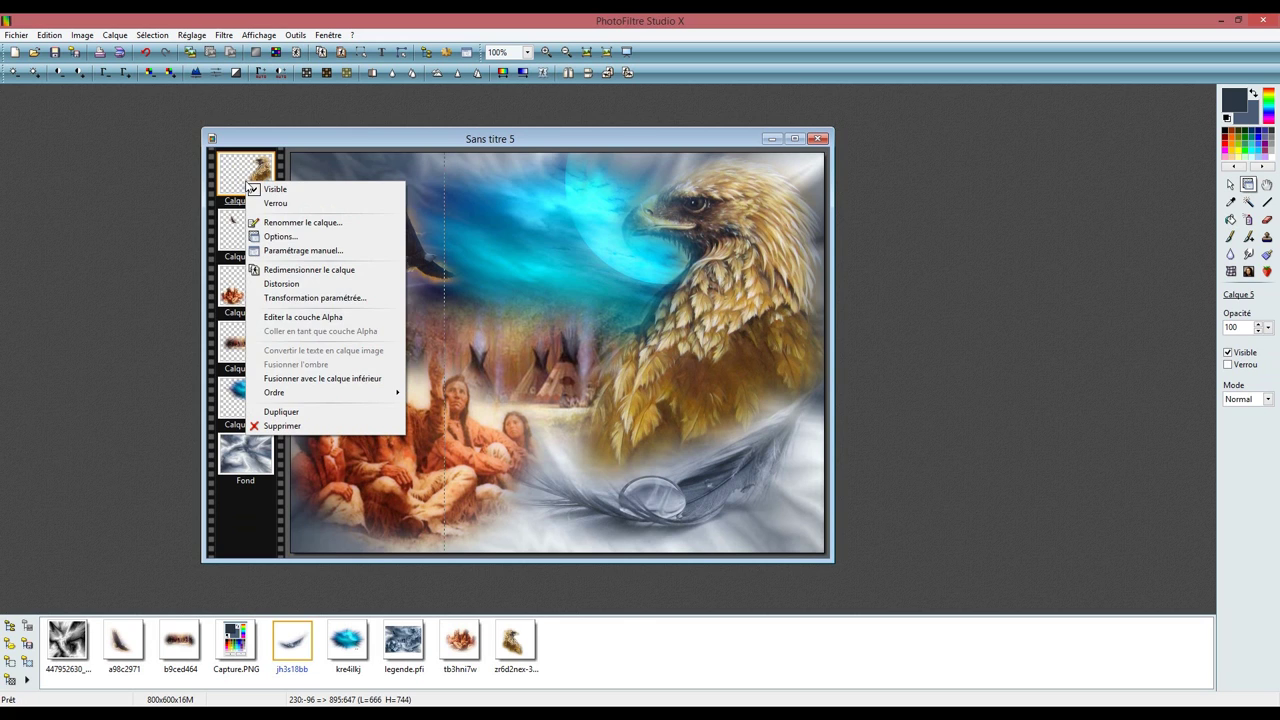
pyautogui.click(334, 380)
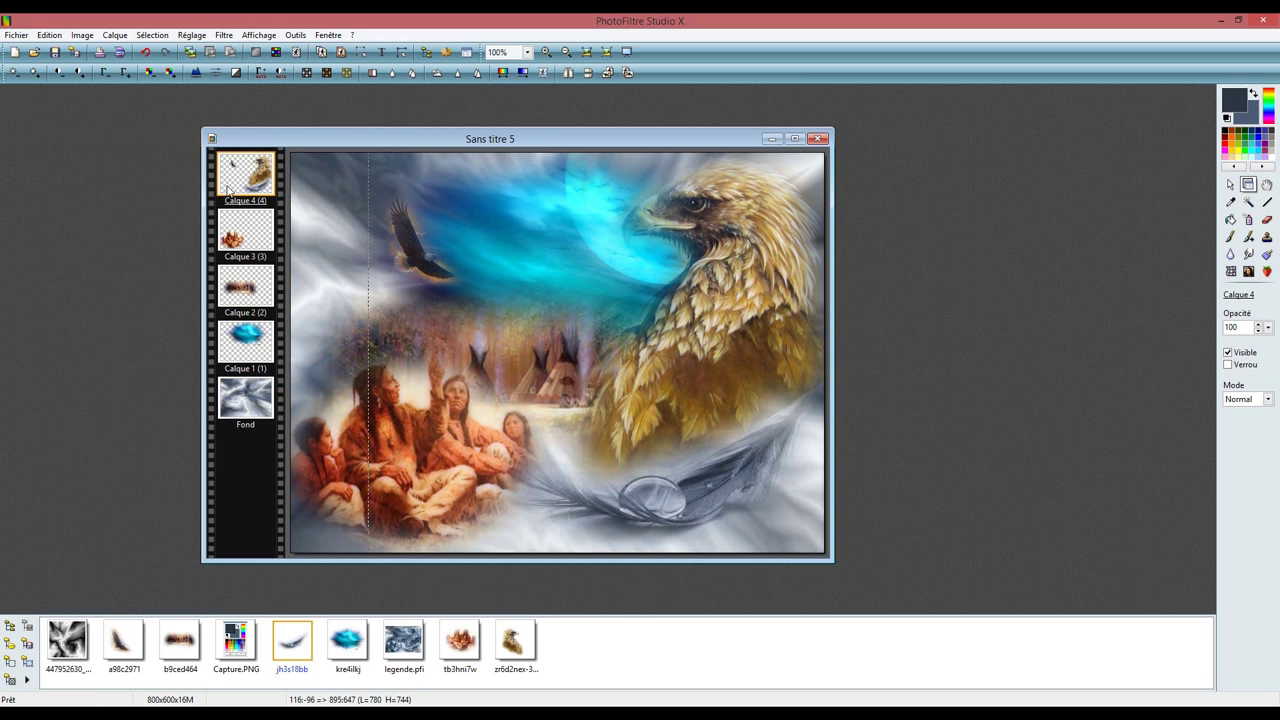
pyautogui.rightClick(228, 188)
pyautogui.click(305, 382)
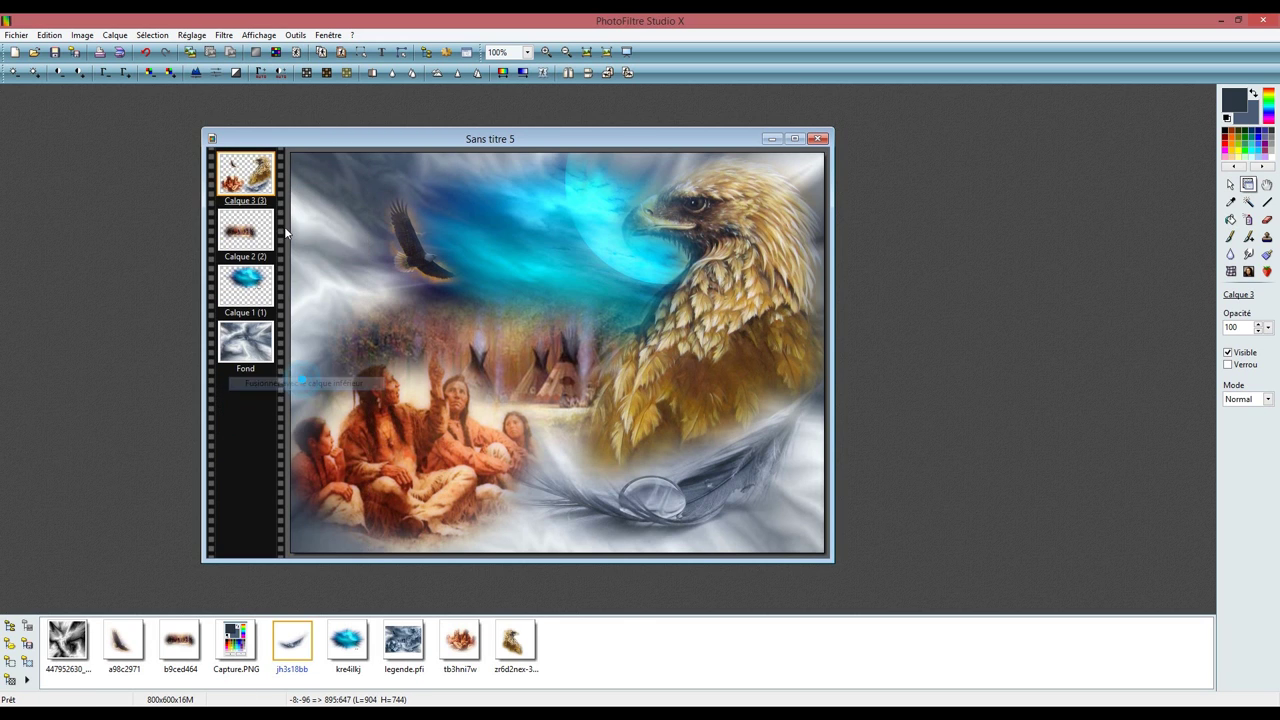
pyautogui.rightClick(246, 176)
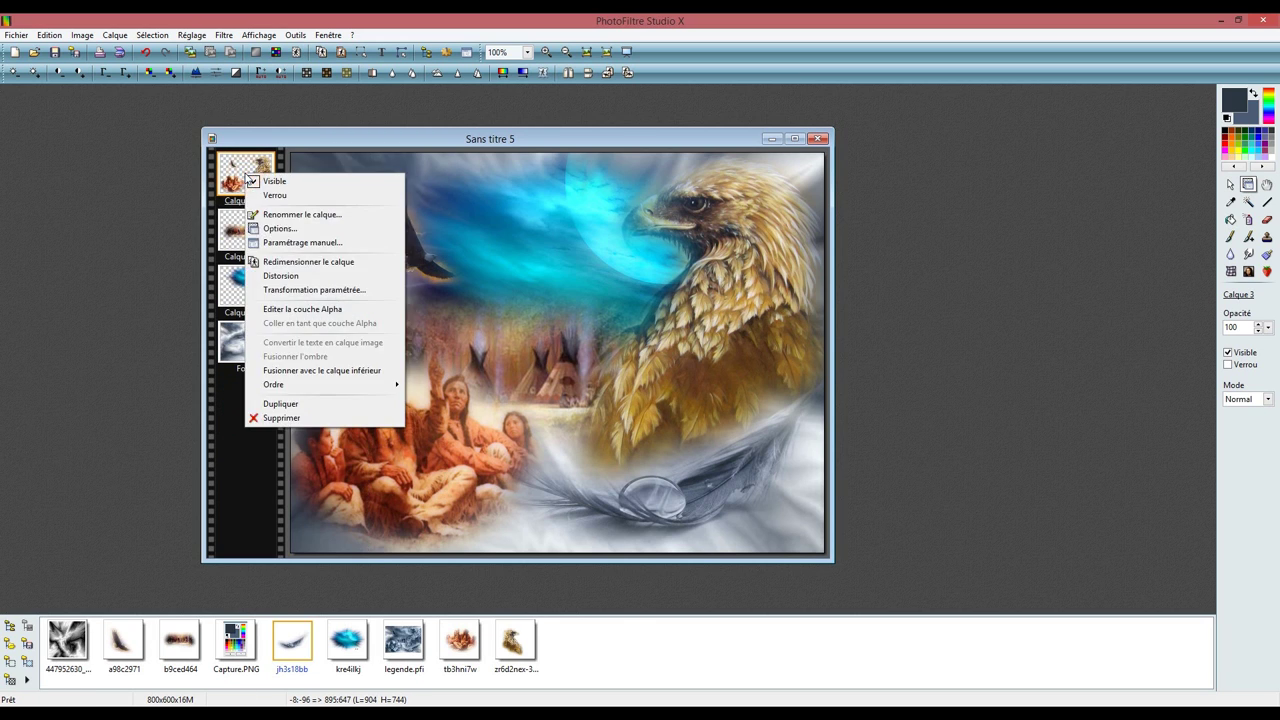
pyautogui.click(316, 372)
pyautogui.rightClick(241, 184)
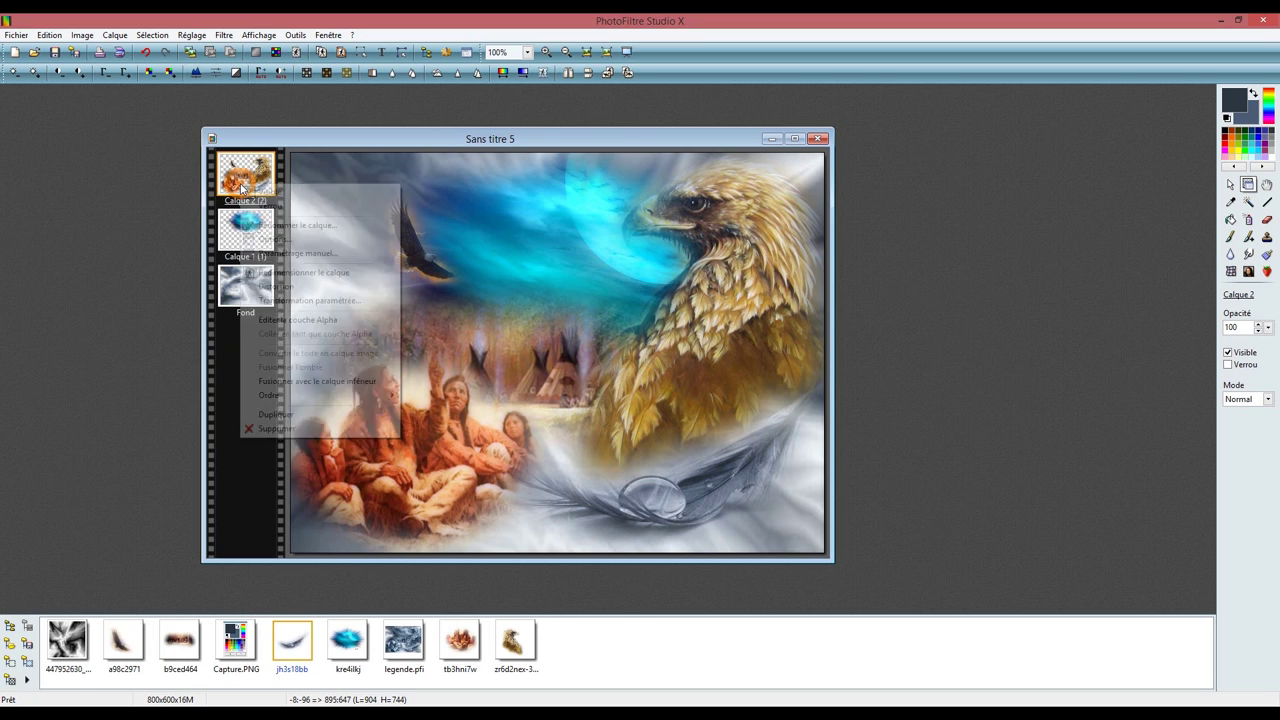
pyautogui.click(316, 380)
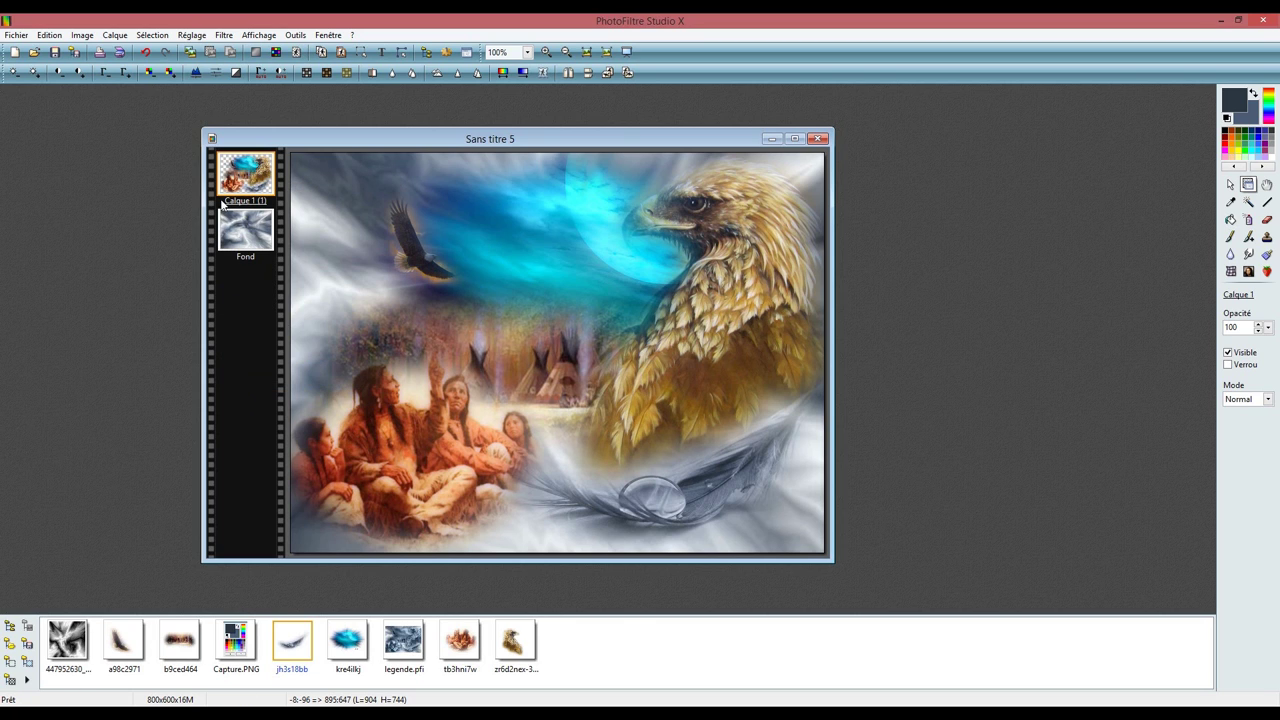
# Colorize Calque 1 blue at a hue of about 208° with Variation de teinte, Méthode 1 / Coloriser, and merge it into Fond
pyautogui.click(504, 75)
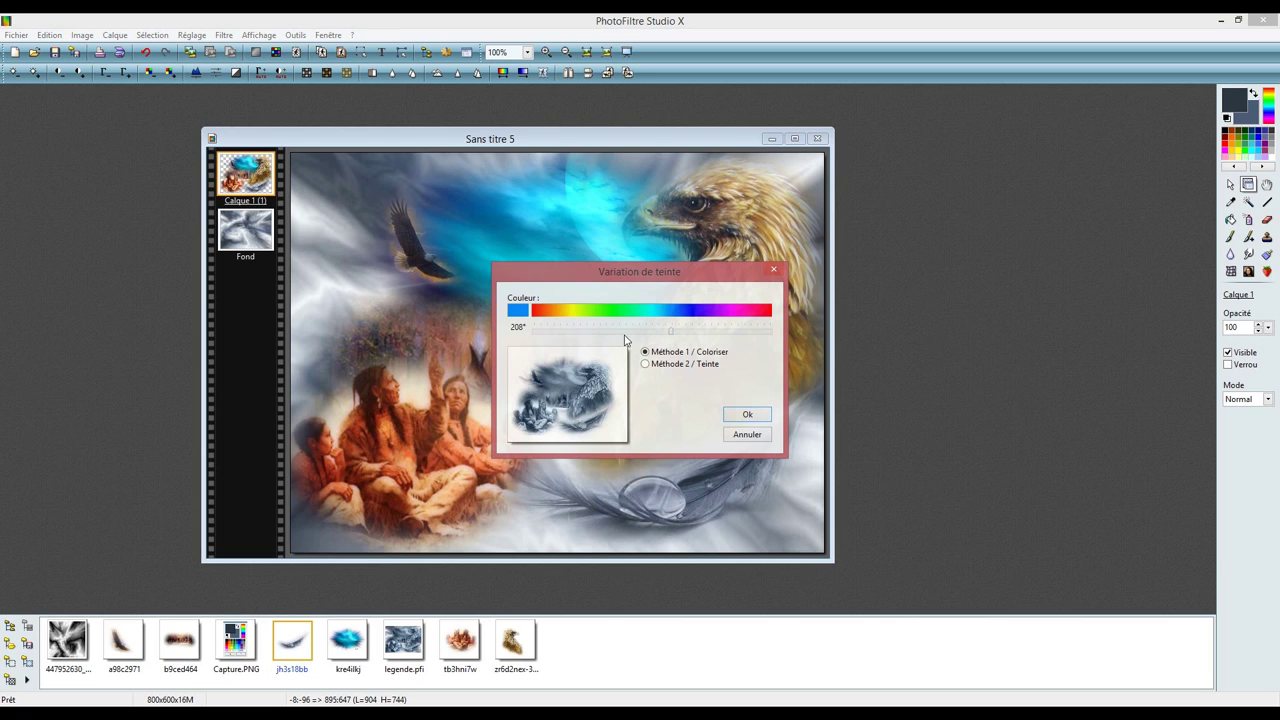
pyautogui.moveTo(672, 334); pyautogui.dragTo(537, 337)
pyautogui.moveTo(535, 336); pyautogui.dragTo(673, 335)
pyautogui.click(747, 416)
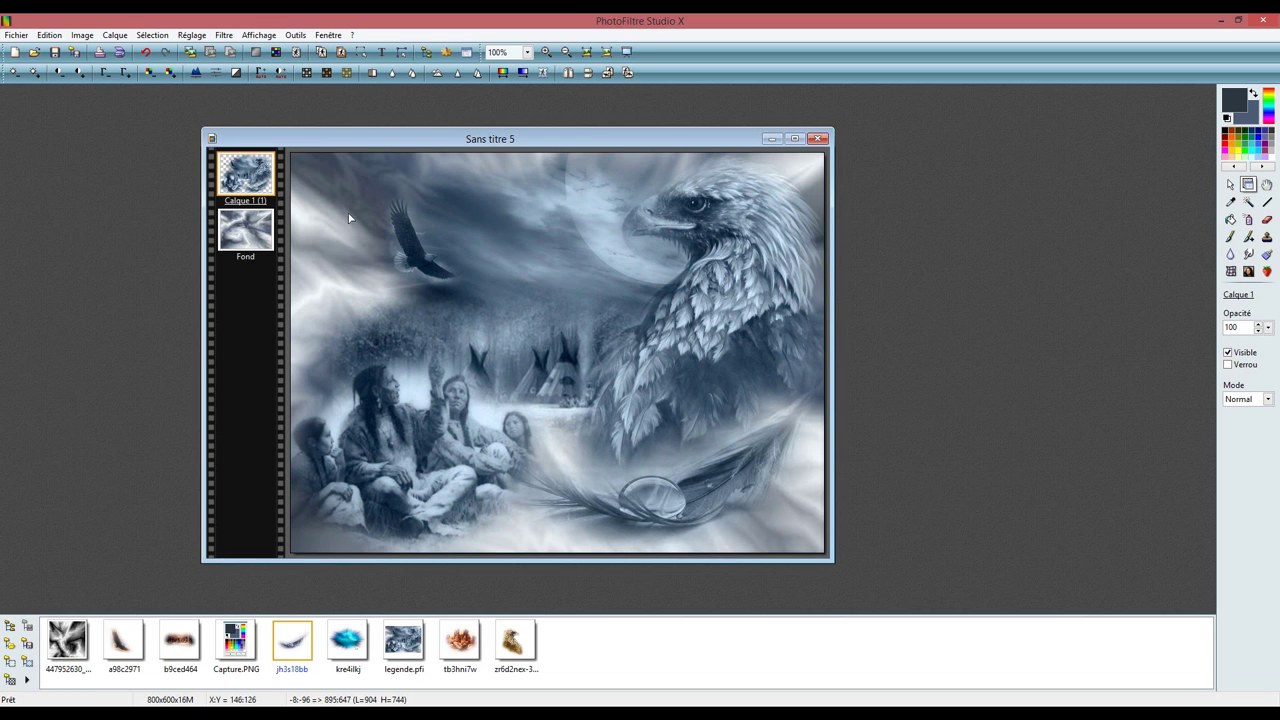
pyautogui.rightClick(254, 170)
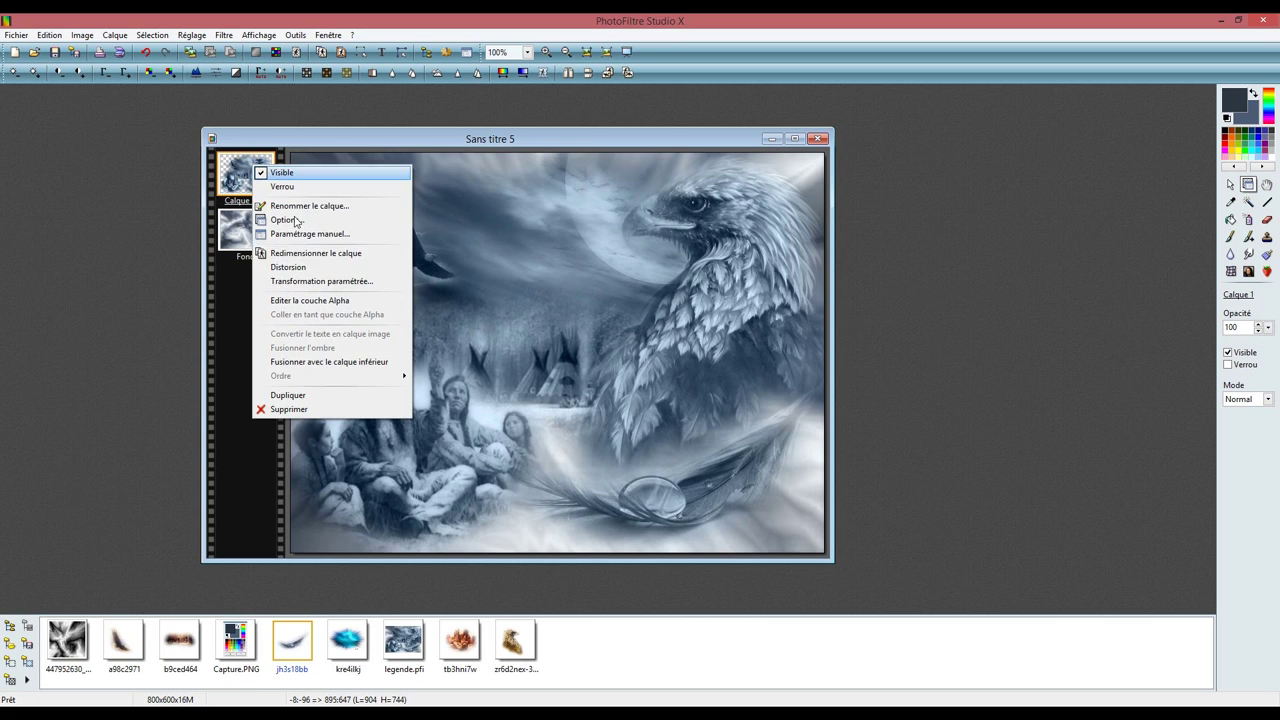
pyautogui.click(338, 362)
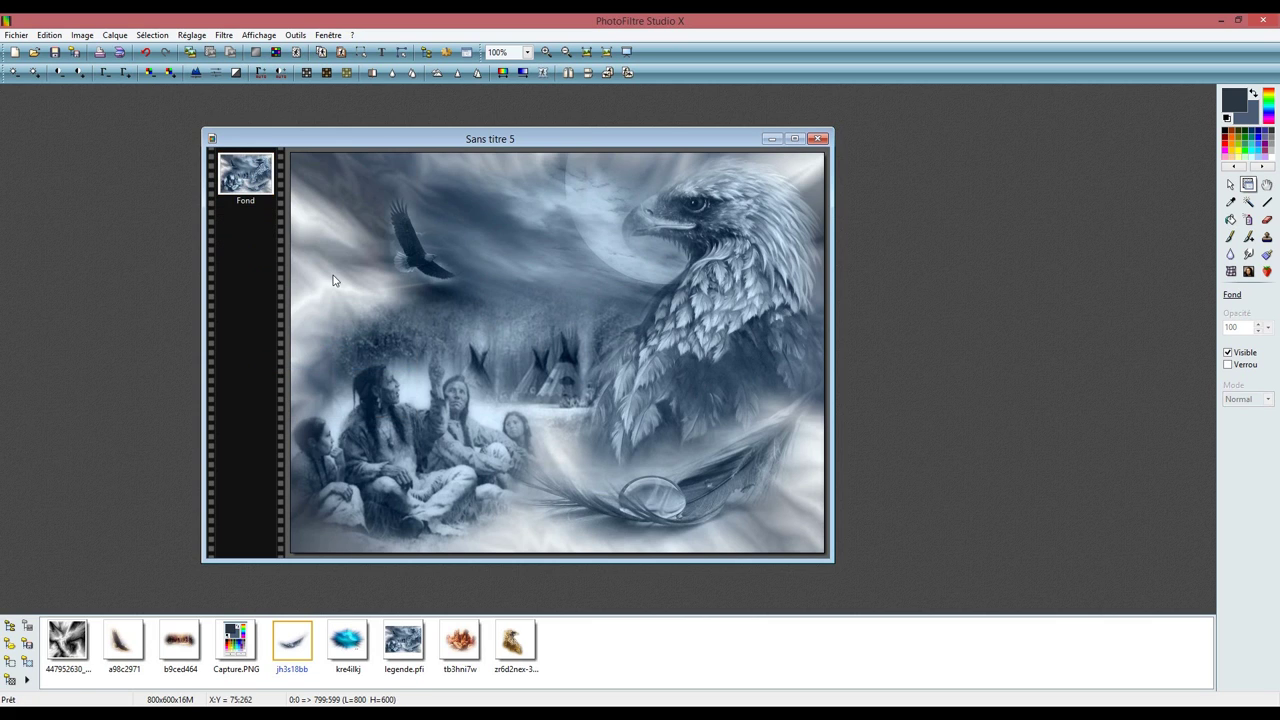
# Apply the Xero Porcelain filter to the flattened image with Softness 50, Strength 50, Red 0, Green 0 and Blue 100
pyautogui.click(224, 35)
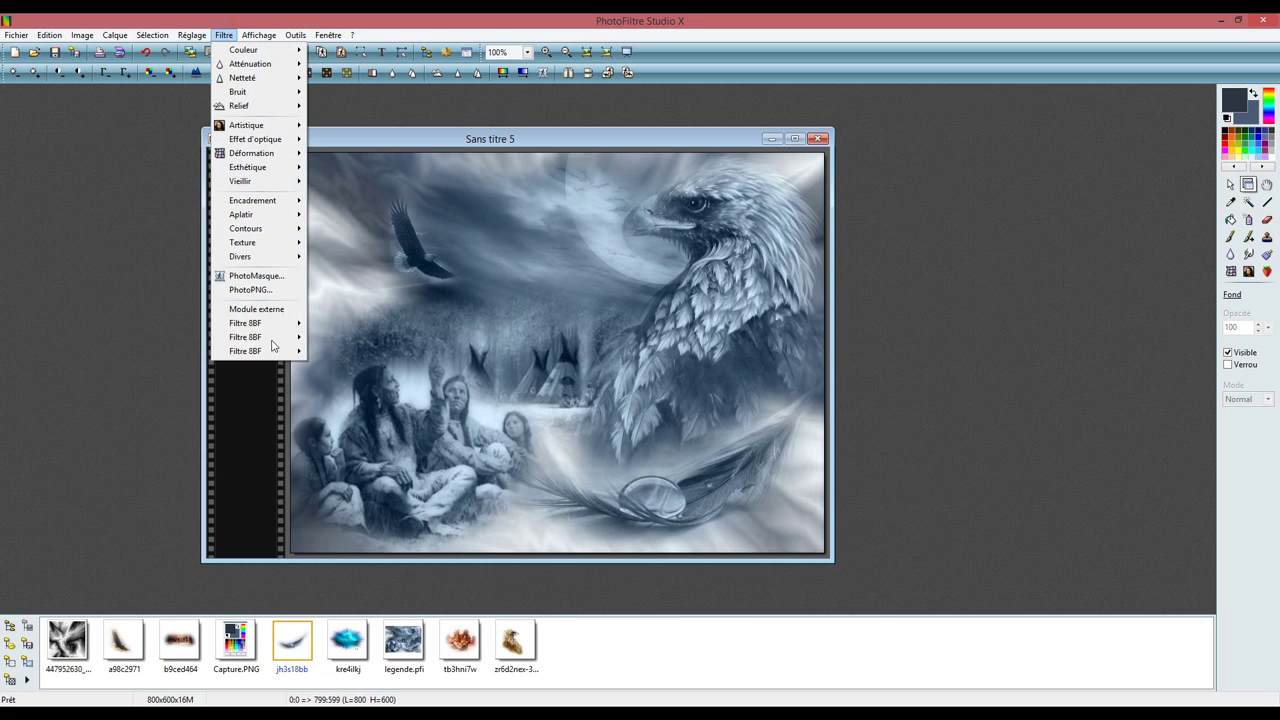
pyautogui.moveTo(272, 351)
pyautogui.click(329, 351)
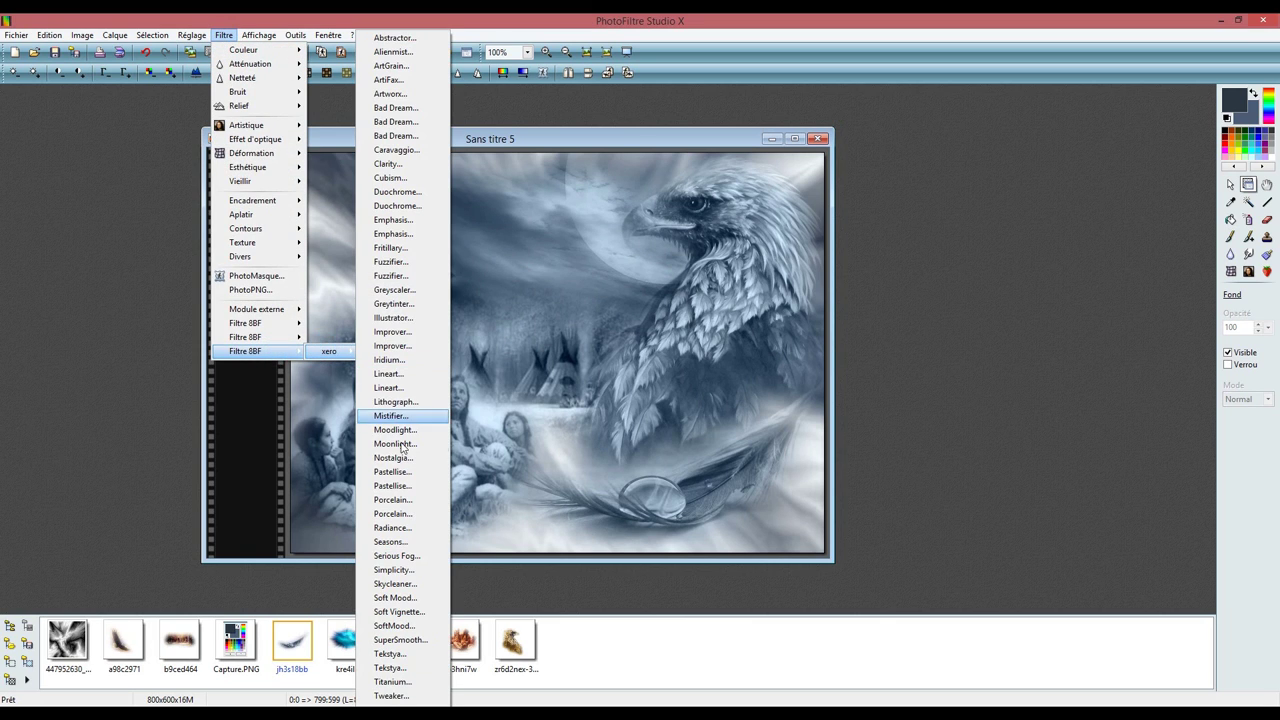
pyautogui.click(405, 494)
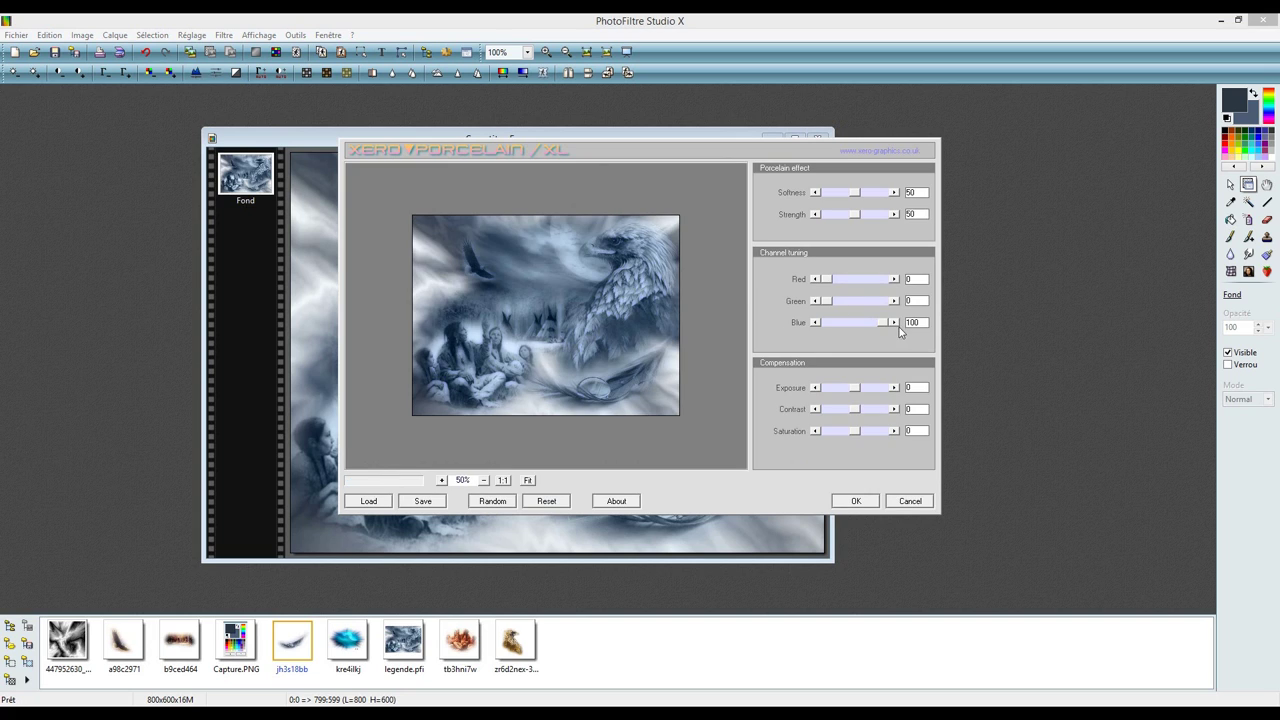
pyautogui.click(858, 502)
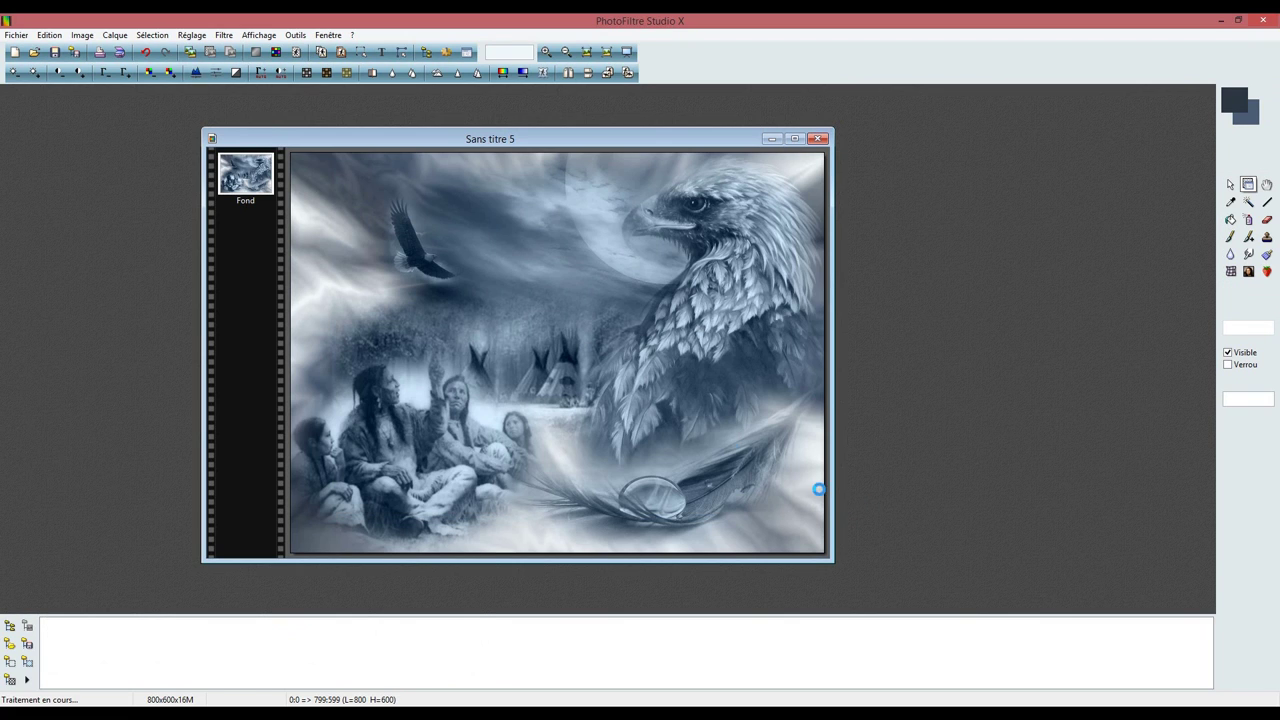
# Open the text settings for adding a text to the collage
pyautogui.click(381, 51)
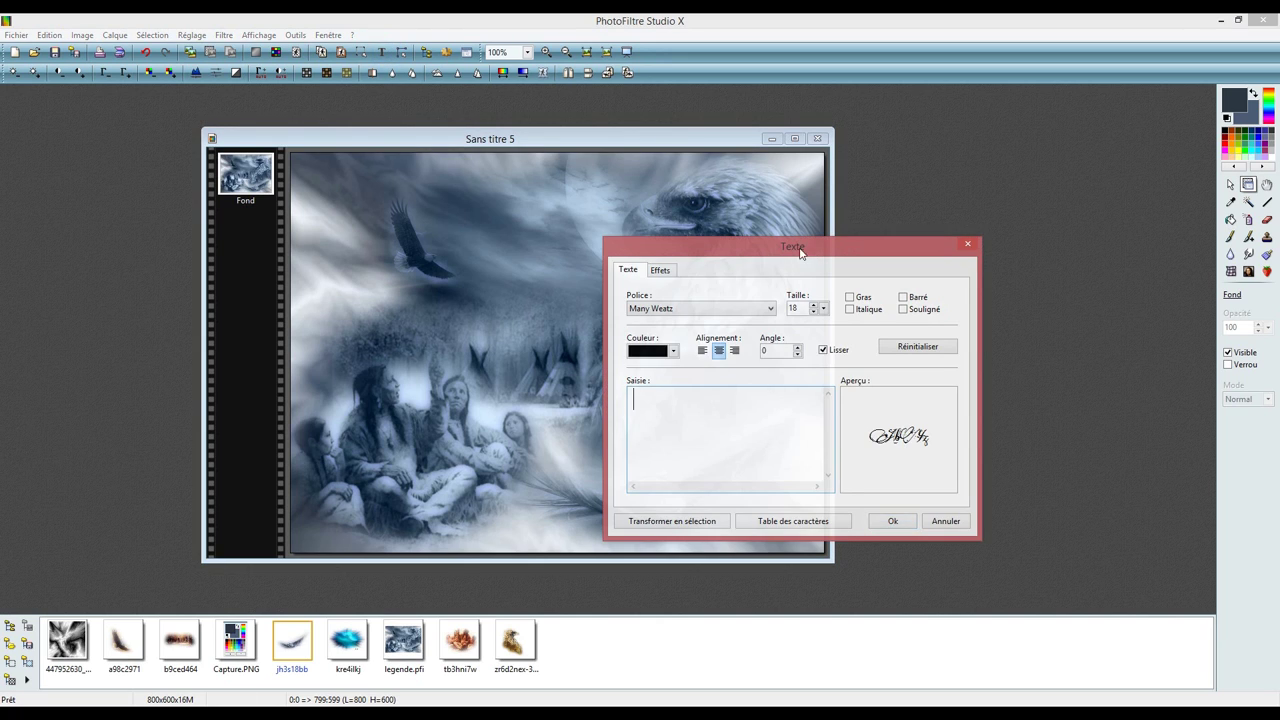
pyautogui.moveTo(816, 255); pyautogui.dragTo(713, 247)
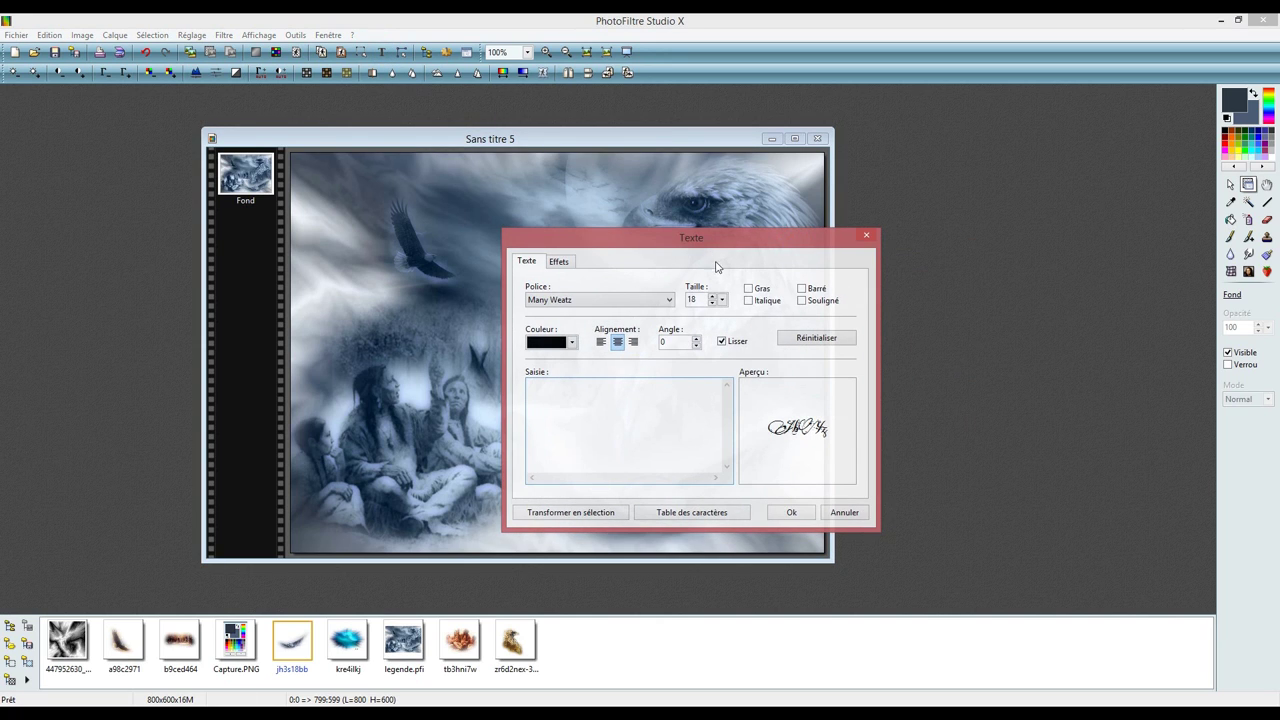